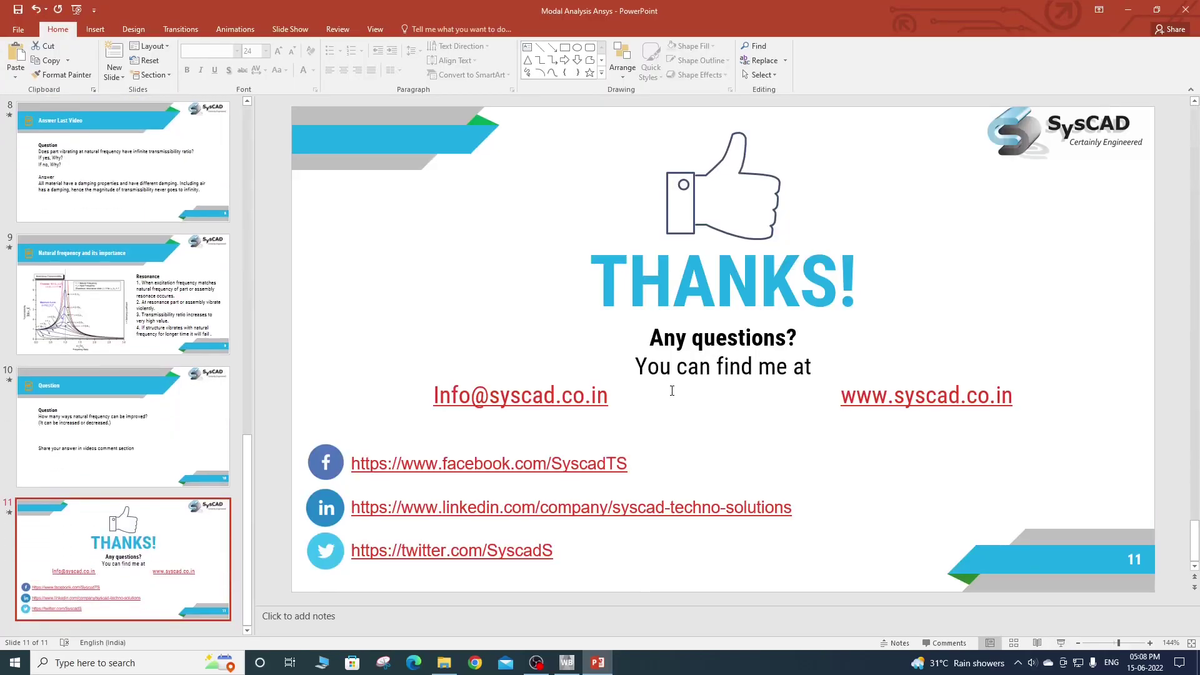
# - Add a Modal analysis system to the Workbench project and open its Geometry in SpaceClaim
pyautogui.click(1128, 7)
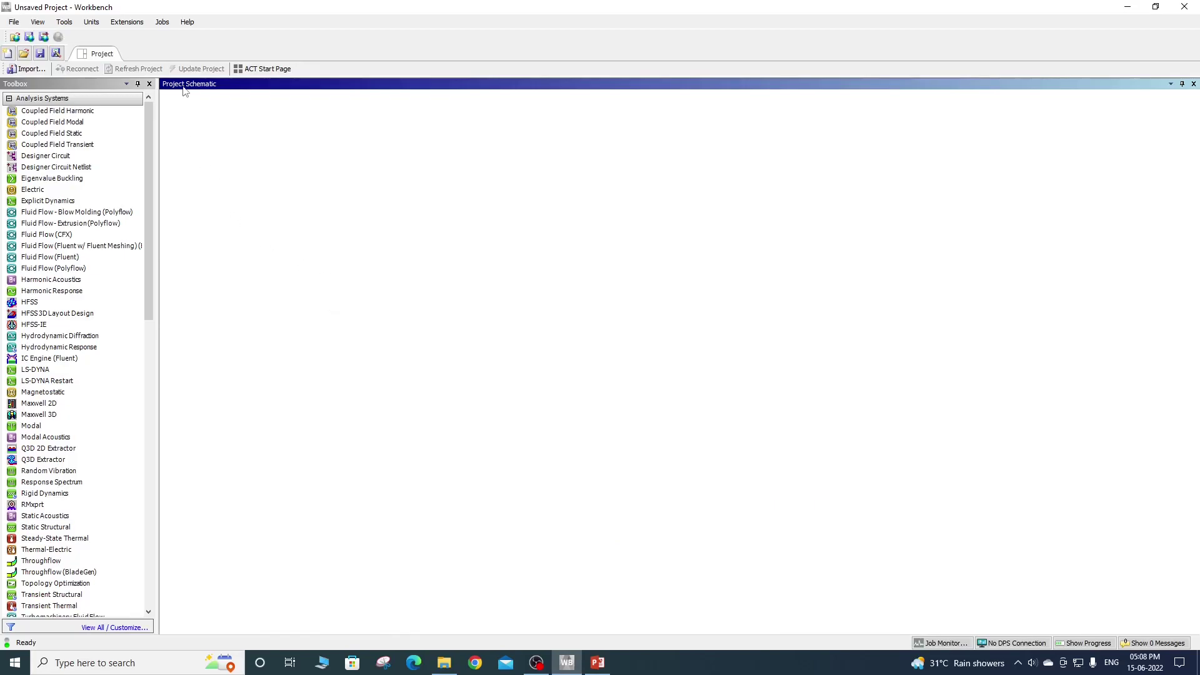
pyautogui.moveTo(94, 426); pyautogui.dragTo(240, 165)
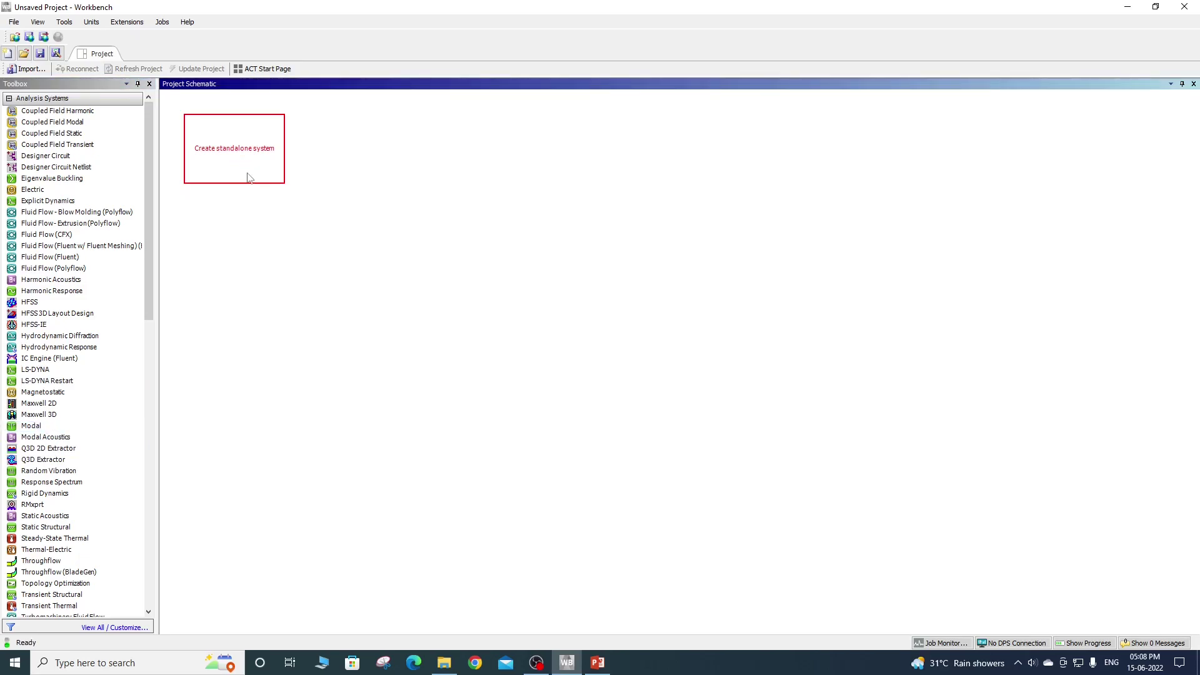
pyautogui.doubleClick(229, 161)
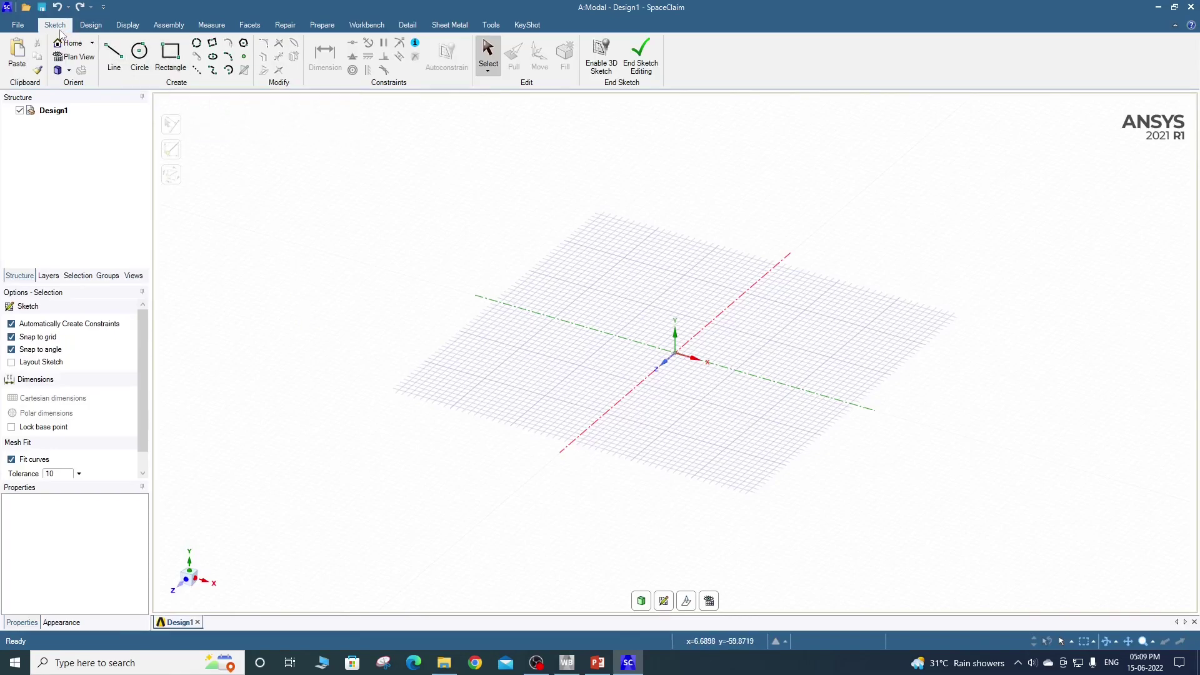
# - Draw a 15 × 15 mm rectangle with one corner at the origin
pyautogui.click(171, 56)
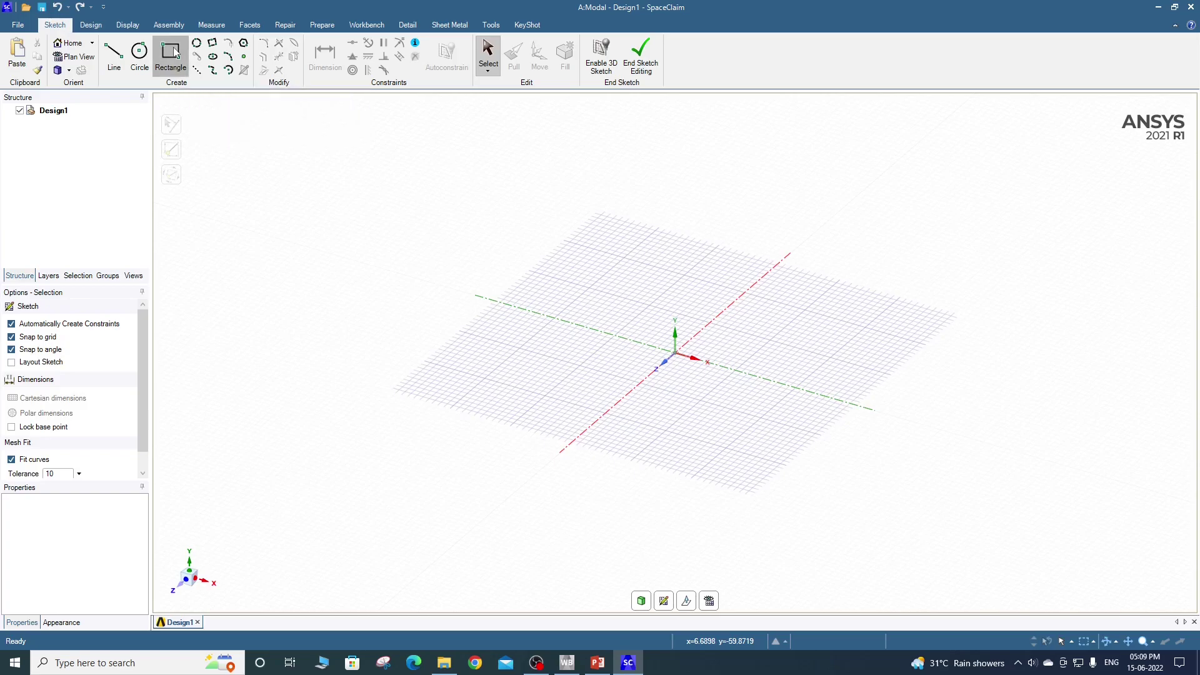
pyautogui.click(675, 354)
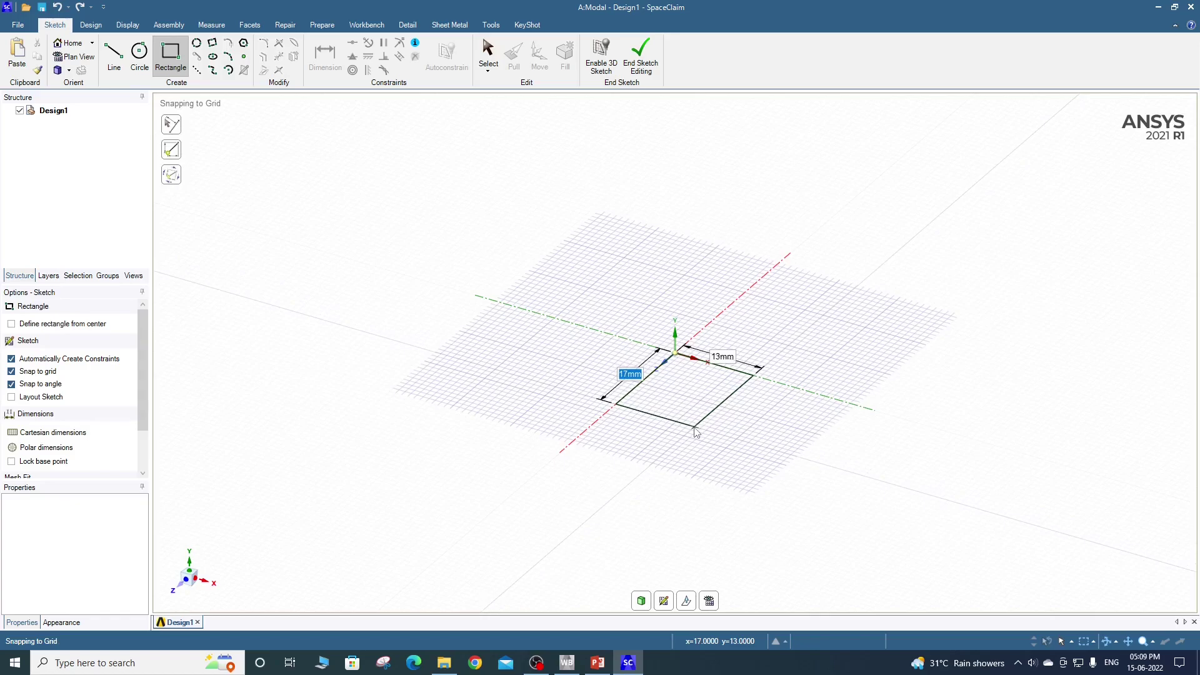
pyautogui.write('15')
pyautogui.press('Tab')
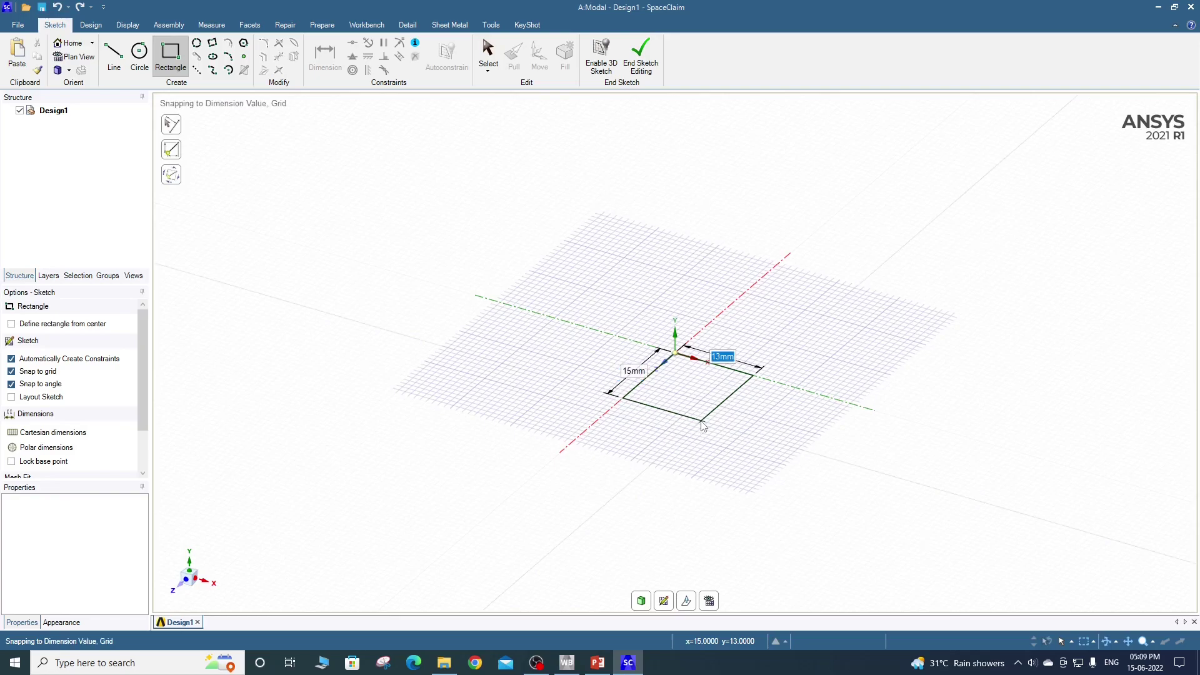
pyautogui.write('15')
pyautogui.press('Return')
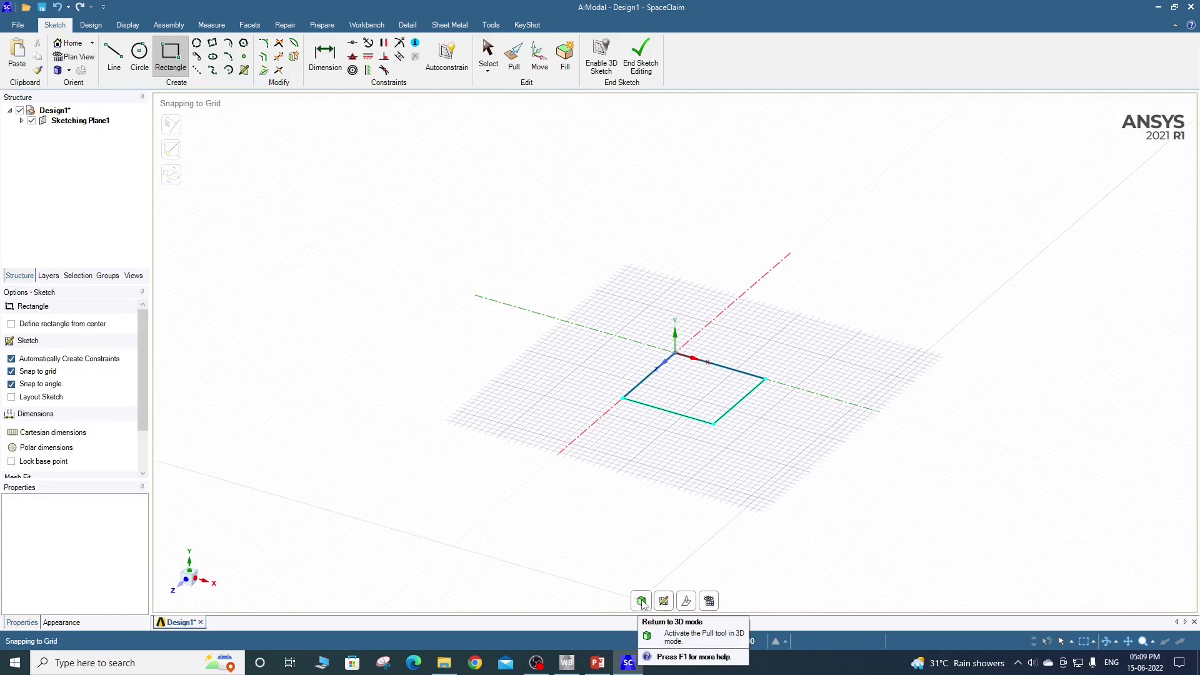
# - End the sketch and pull the square face up 100 mm into a solid column
pyautogui.click(709, 602)
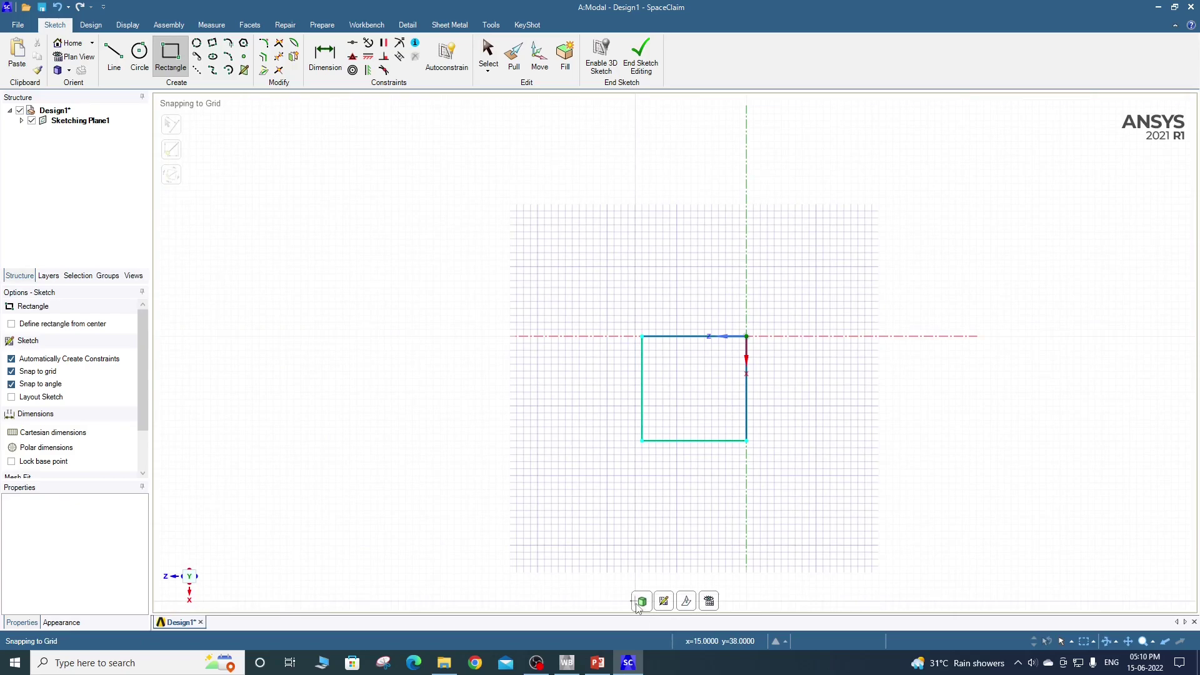
pyautogui.click(637, 604)
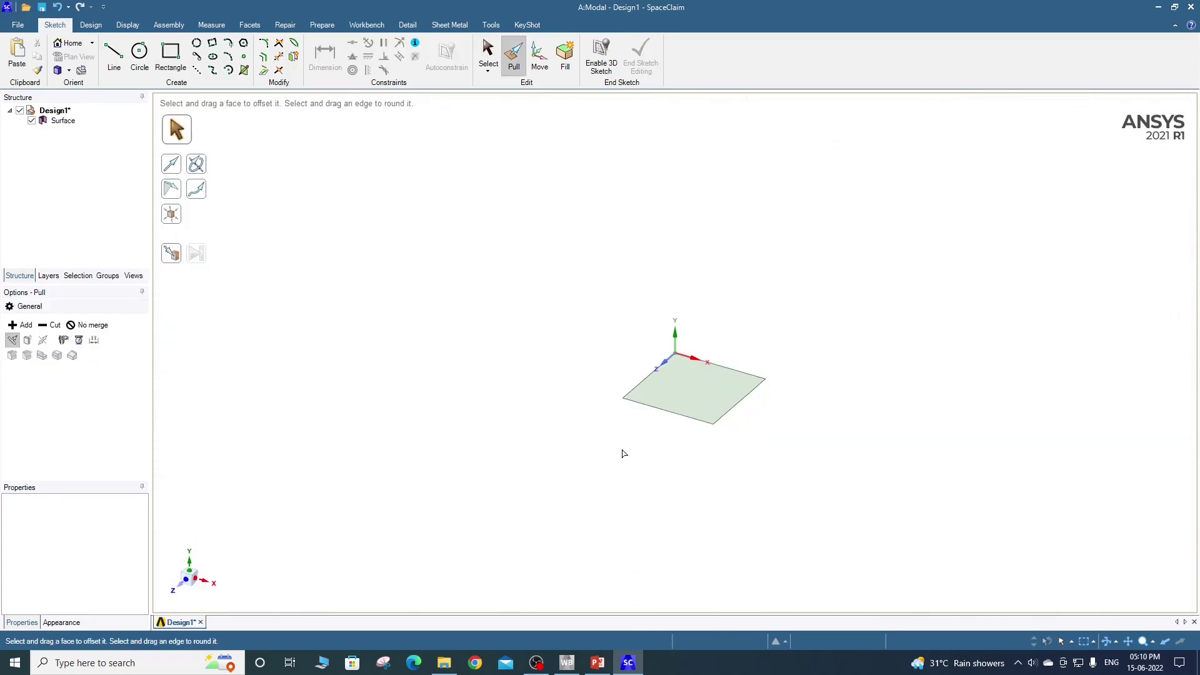
pyautogui.click(683, 408)
pyautogui.click(682, 408)
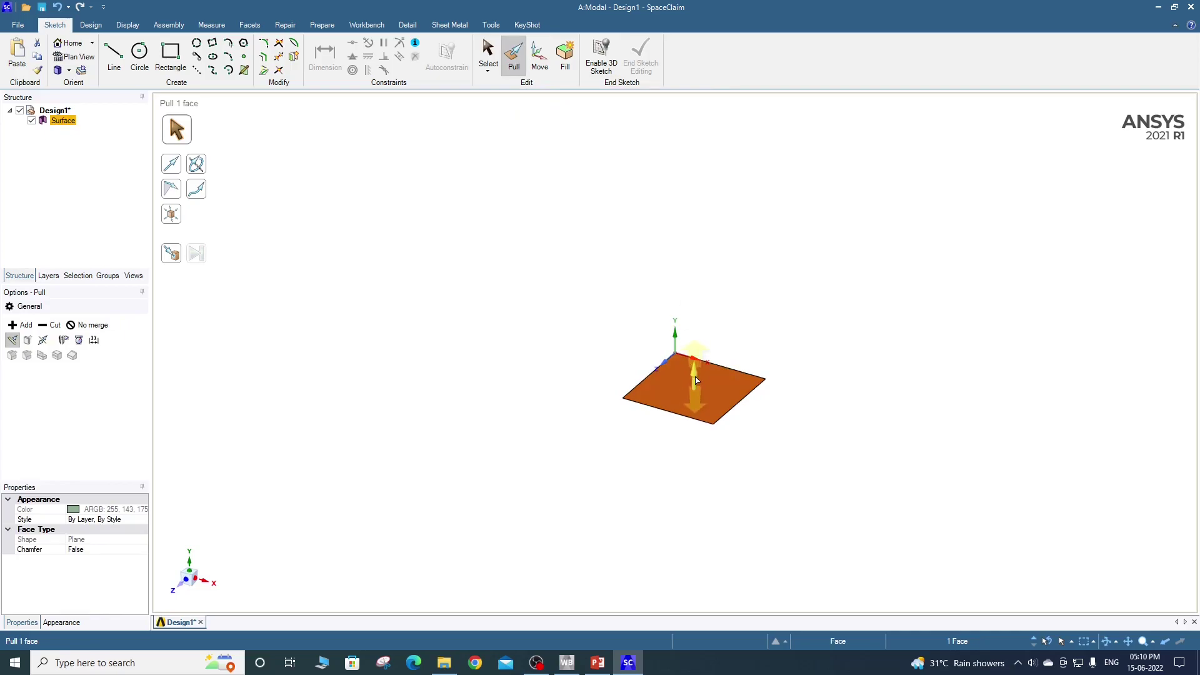
pyautogui.moveTo(696, 380); pyautogui.dragTo(685, 188)
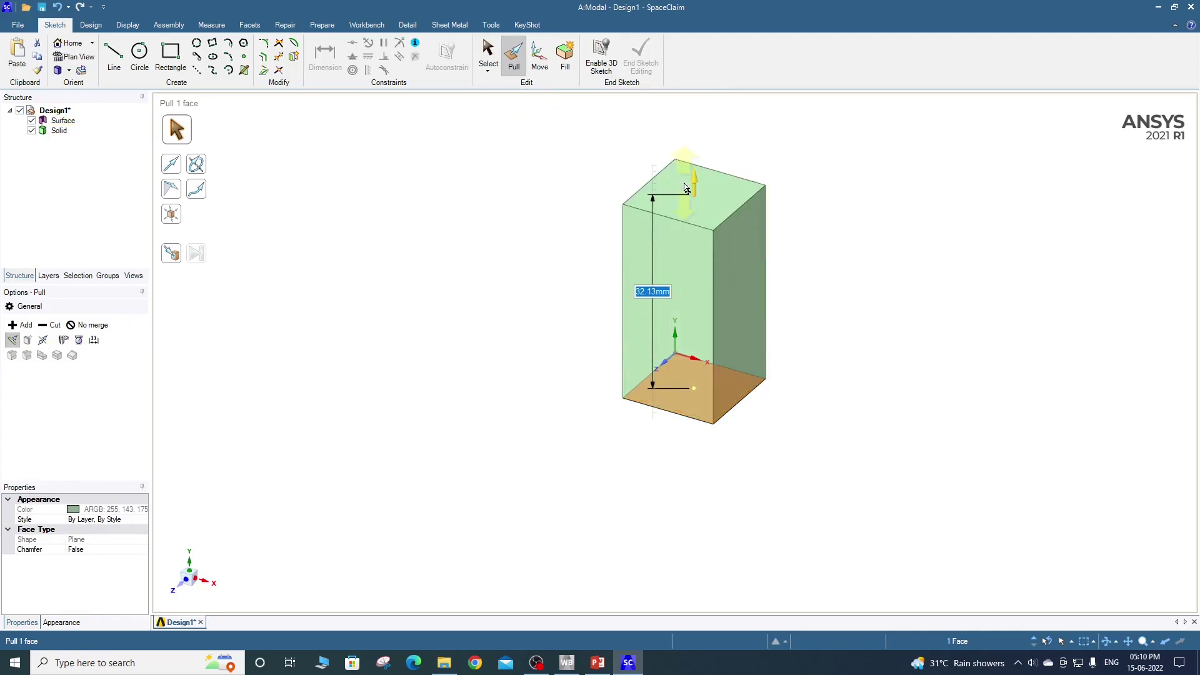
pyautogui.write('100')
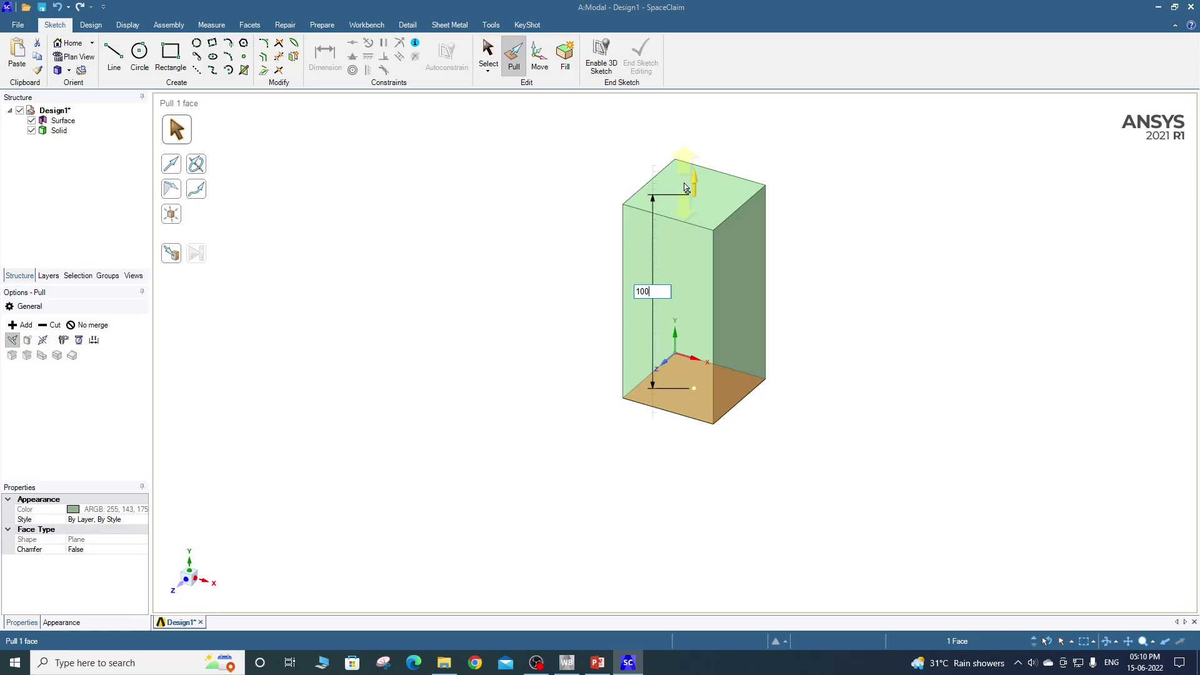
pyautogui.press('Return')
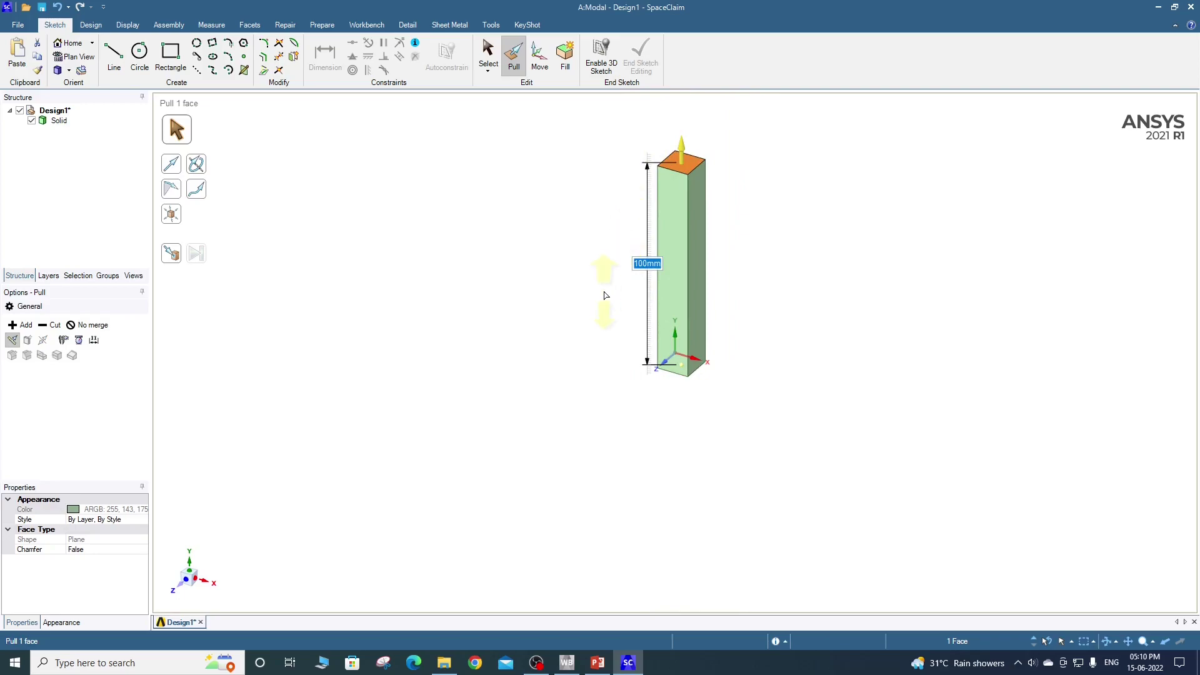
pyautogui.press('Escape')
pyautogui.press('Escape')
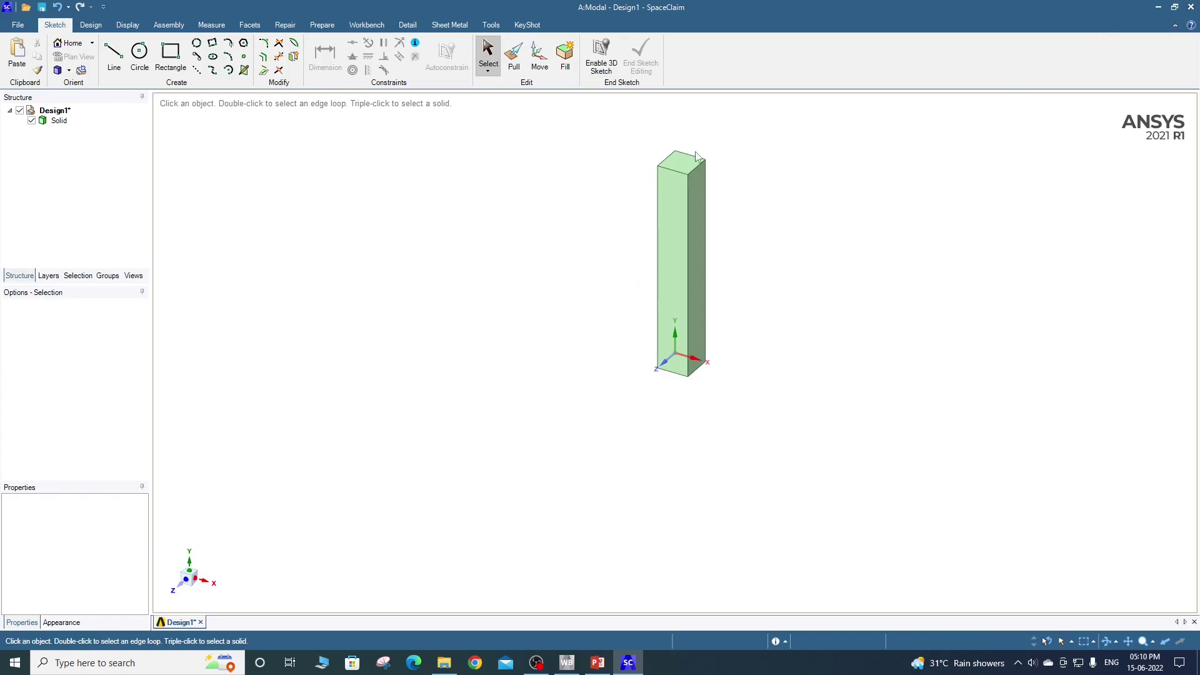
pyautogui.click(707, 274)
# - Close SpaceClaim and load the Model cell (A4) into Mechanical
pyautogui.click(1193, 8)
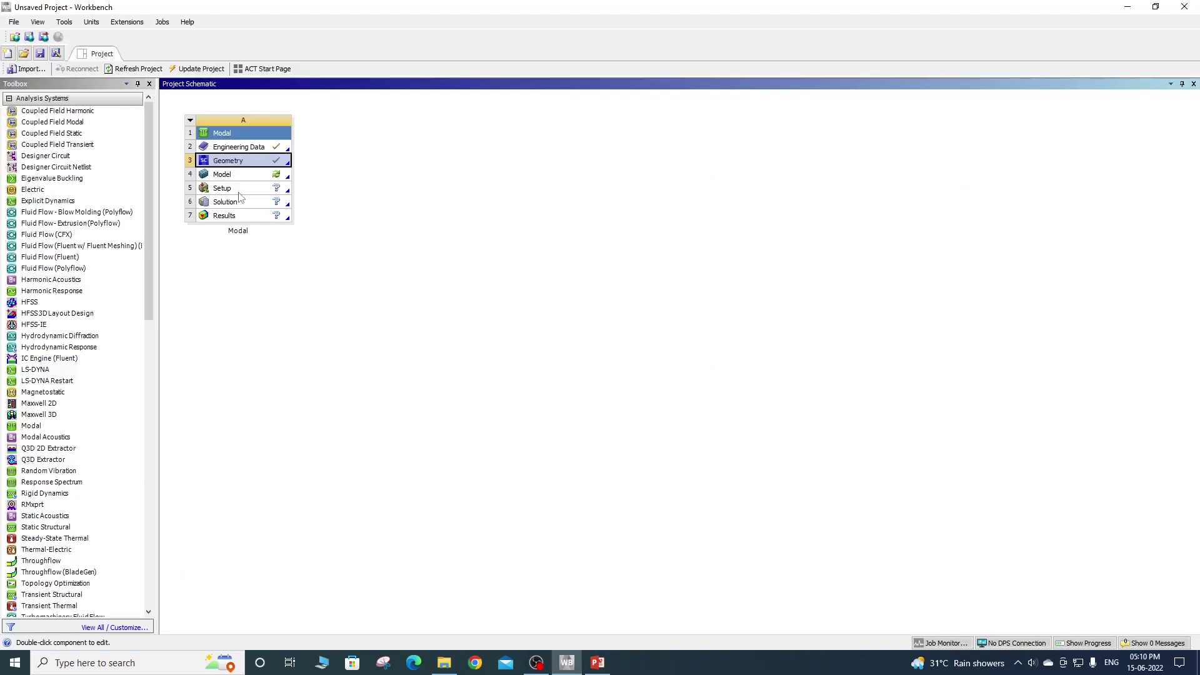
pyautogui.doubleClick(237, 177)
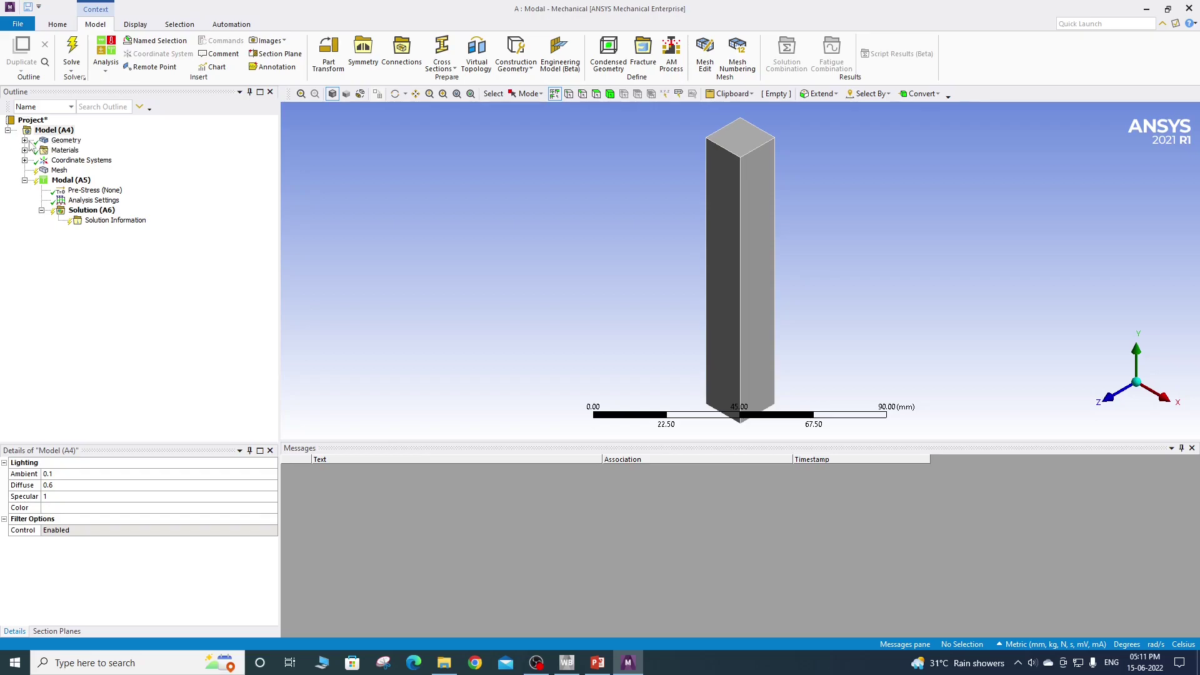
# - Check the solid body's Structural Steel material and the 6-mode analysis settings
pyautogui.click(24, 140)
pyautogui.click(81, 151)
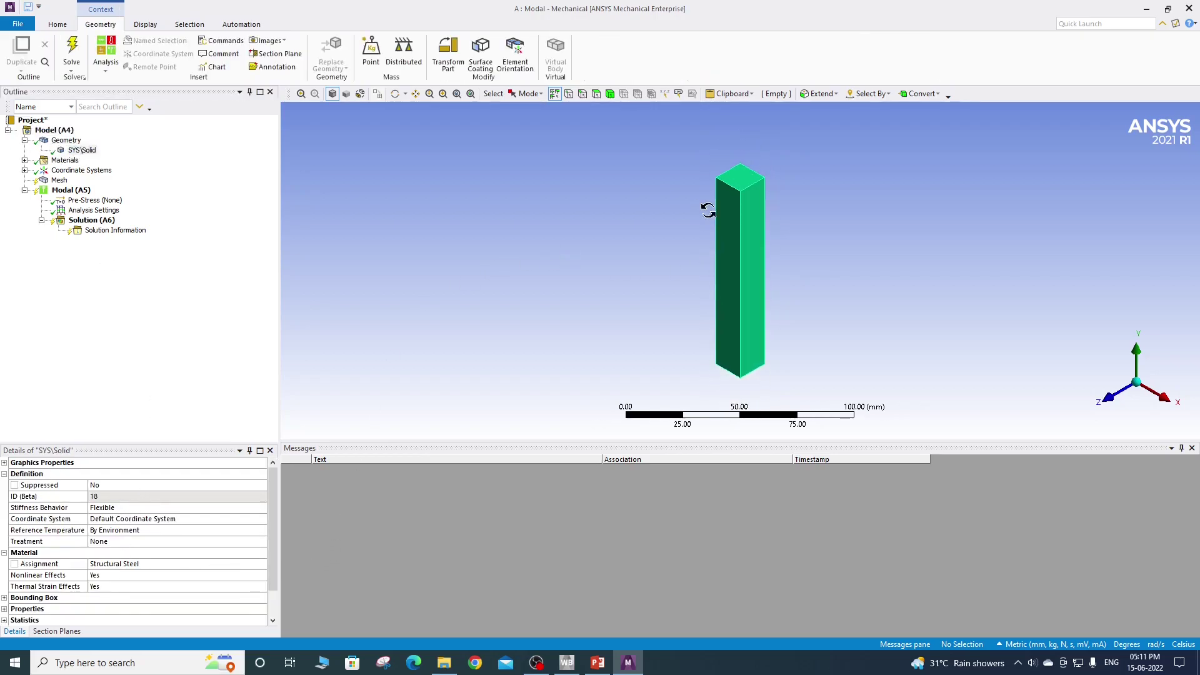
pyautogui.moveTo(709, 192); pyautogui.dragTo(584, 359, button='middle')
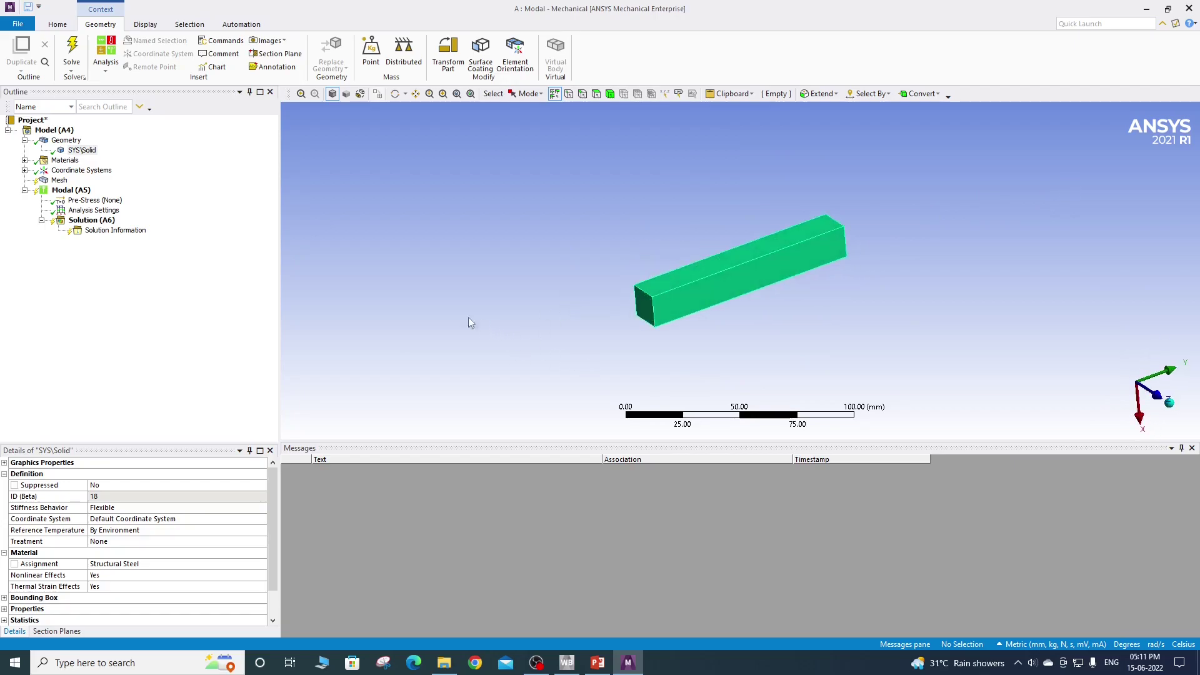
pyautogui.click(94, 211)
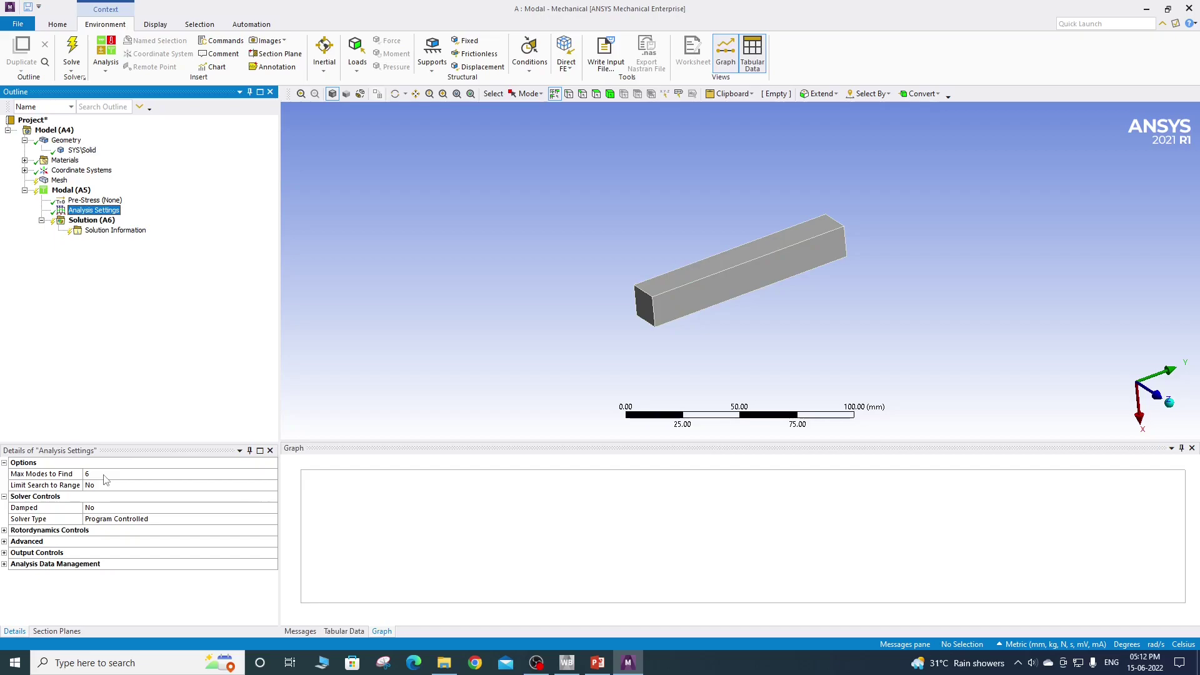
pyautogui.click(60, 181)
# - Set the mesh Element Order to Quadratic and generate the mesh on the beam
pyautogui.rightClick(59, 181)
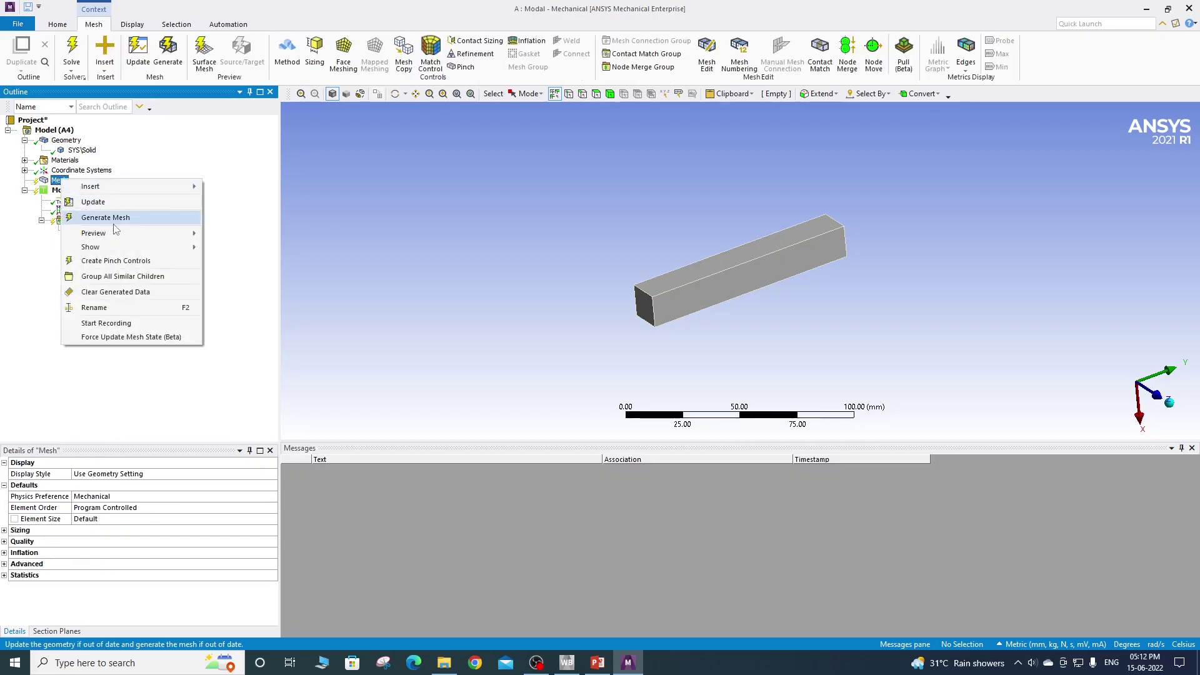
pyautogui.click(57, 181)
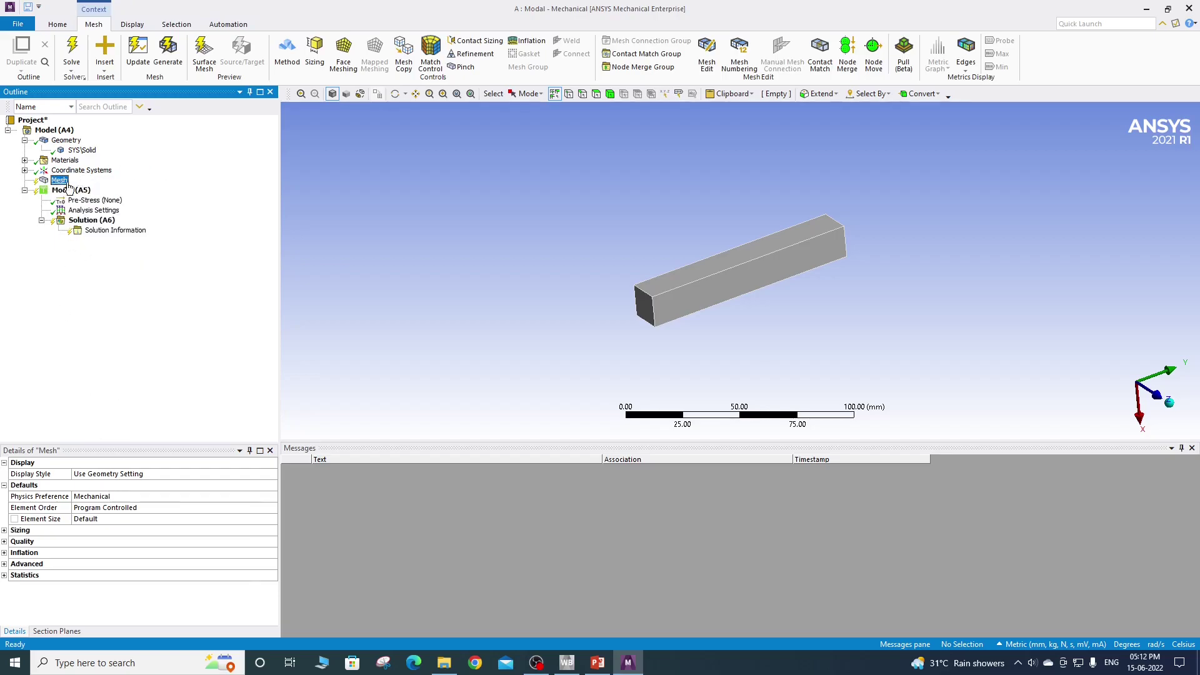
pyautogui.click(270, 510)
pyautogui.click(272, 508)
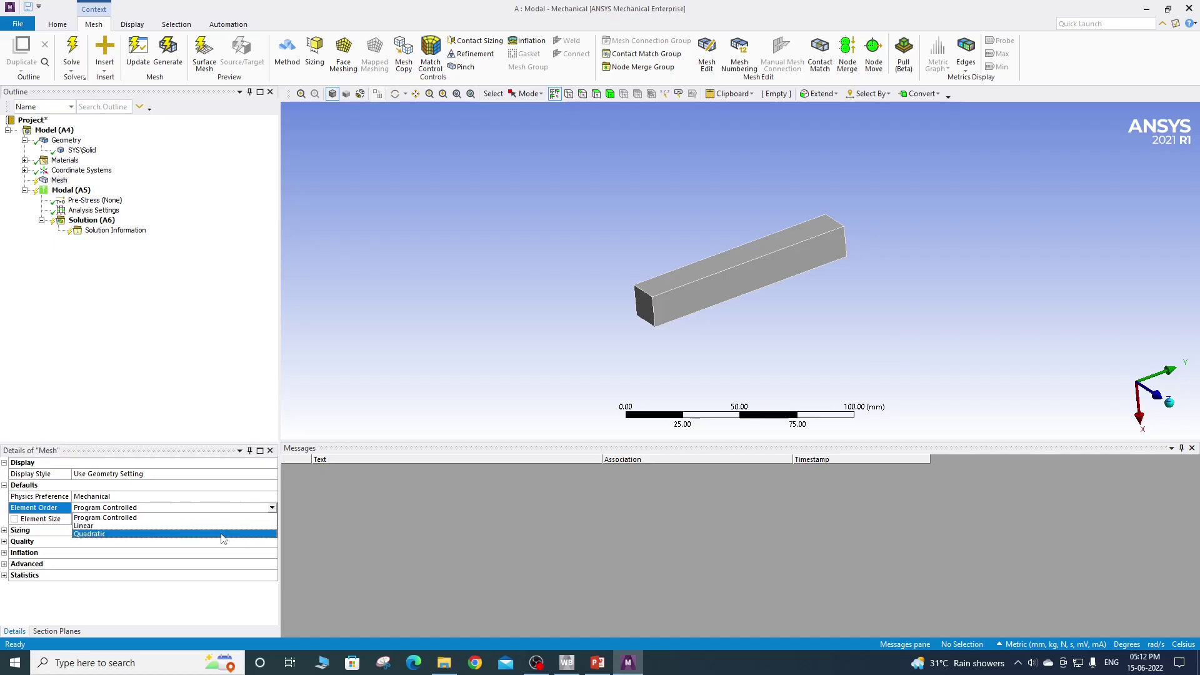
pyautogui.click(222, 535)
pyautogui.click(158, 357)
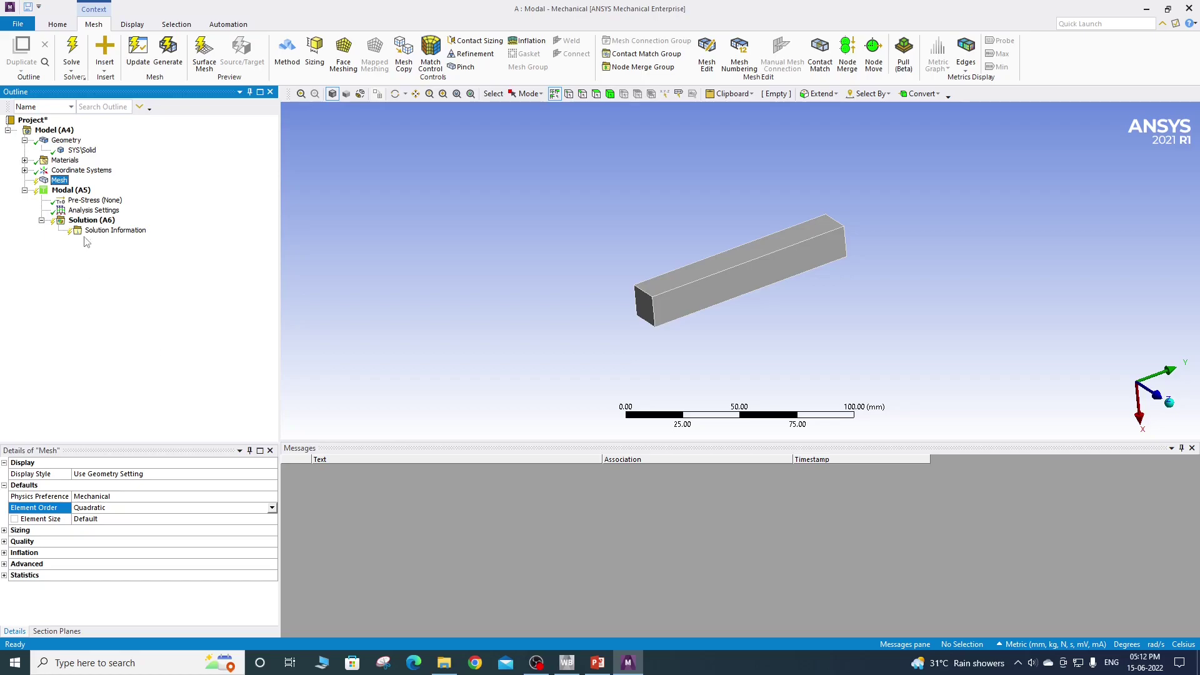
pyautogui.rightClick(66, 185)
pyautogui.click(119, 220)
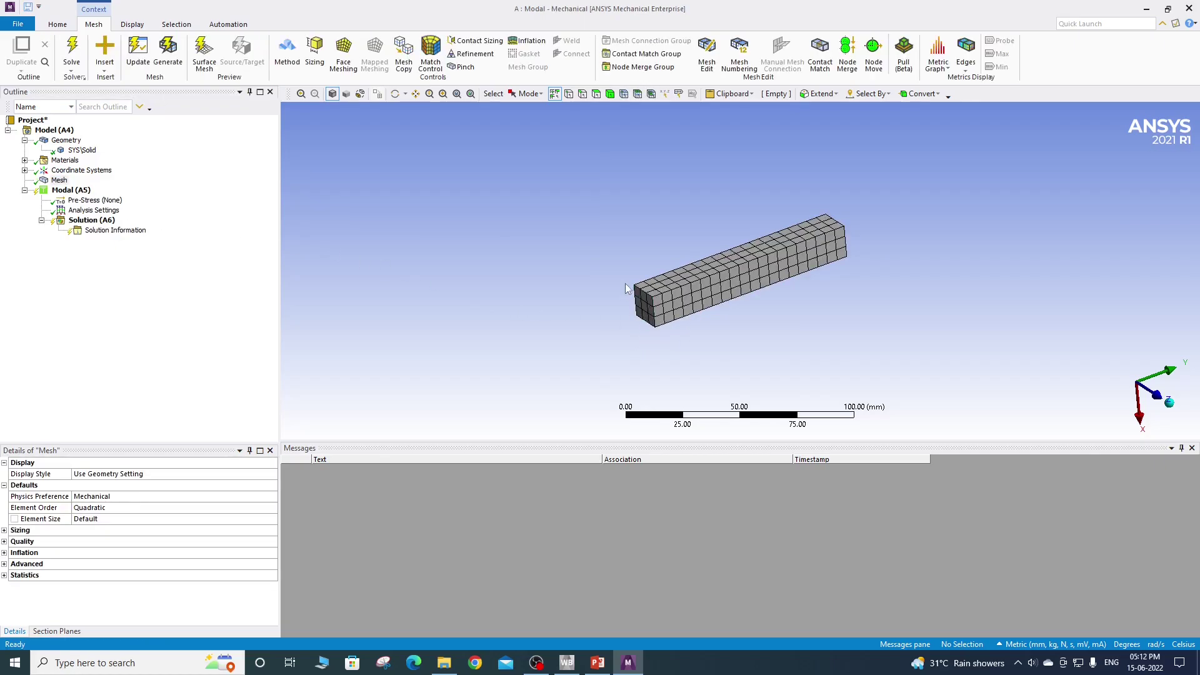
# - Zoom in on the meshed beam's left end and switch to node selection
pyautogui.moveTo(626, 292); pyautogui.dragTo(716, 342)
pyautogui.scroll(-5, 504, 343)
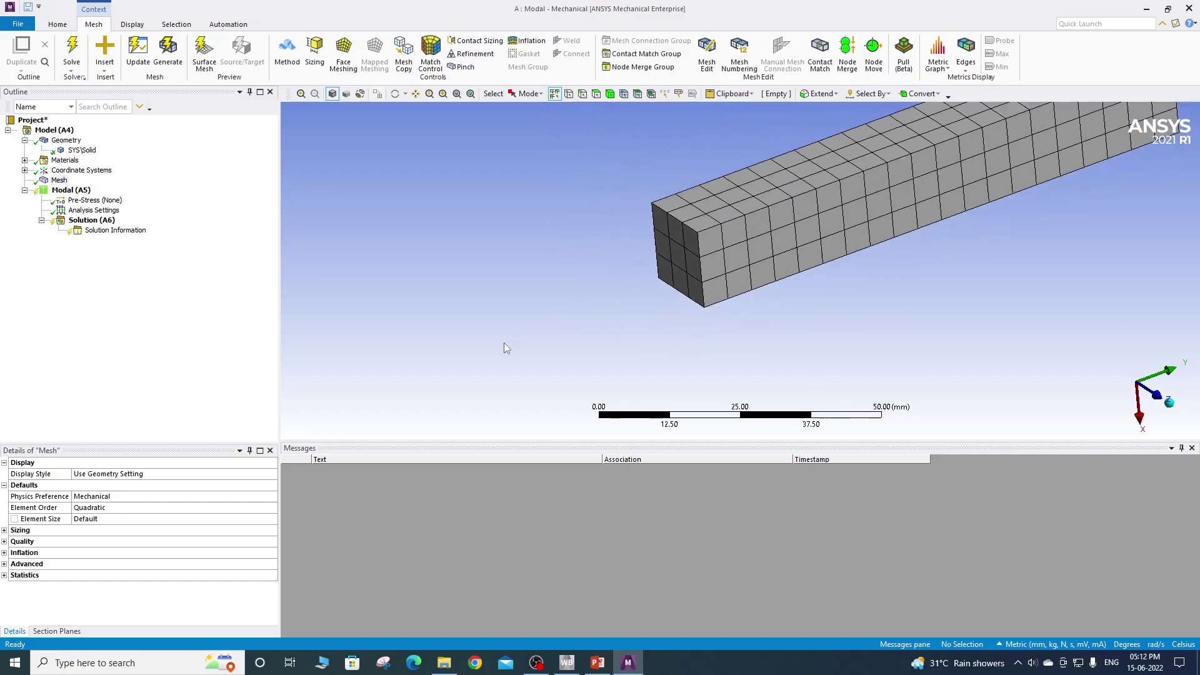
pyautogui.keyDown('ctrl'); pyautogui.moveTo(804, 266); pyautogui.dragTo(629, 329, button='middle'); pyautogui.keyUp('ctrl')
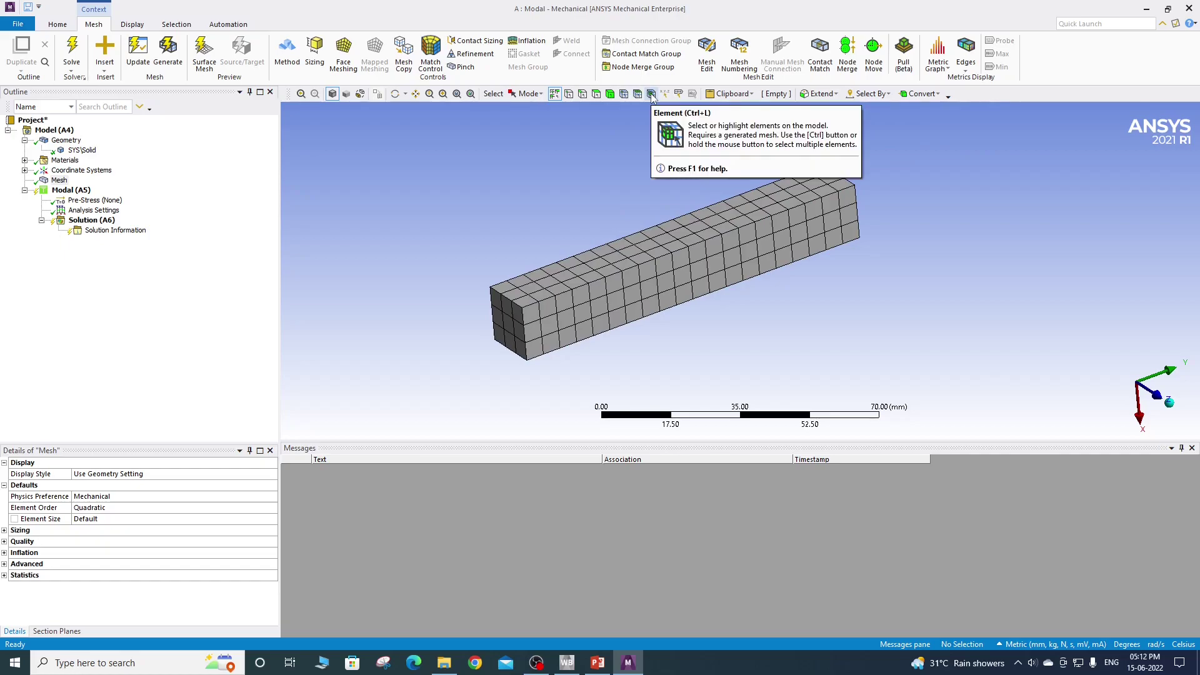
pyautogui.click(652, 94)
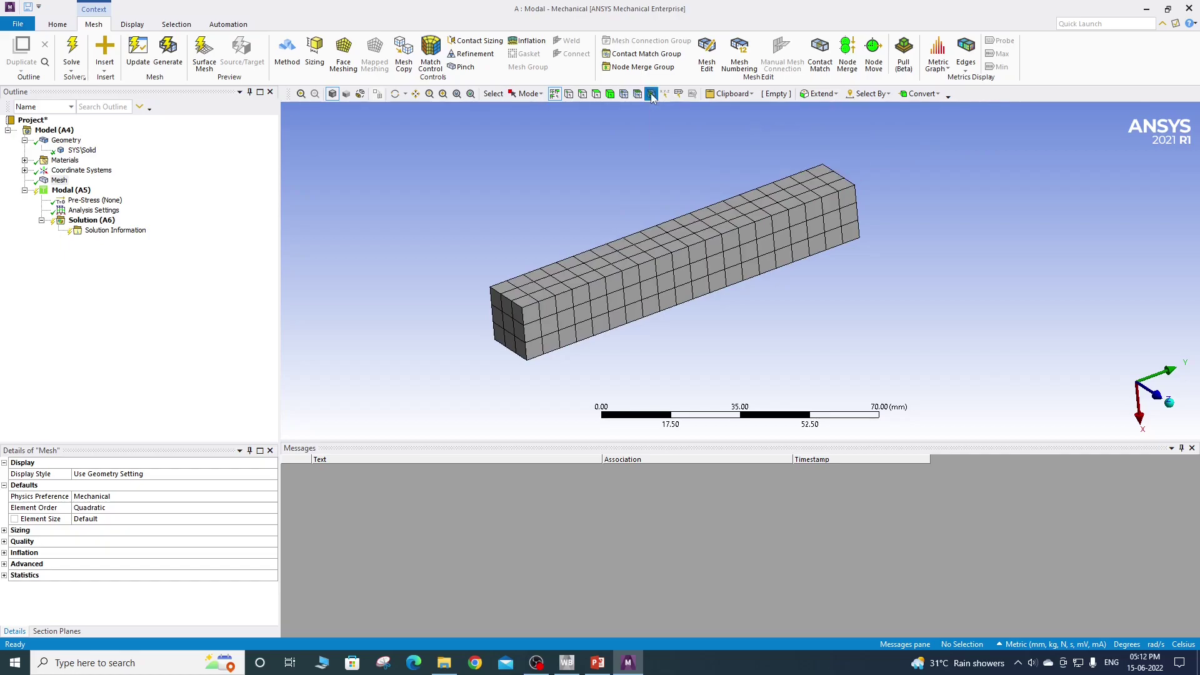
pyautogui.click(623, 94)
pyautogui.scroll(3, 537, 308)
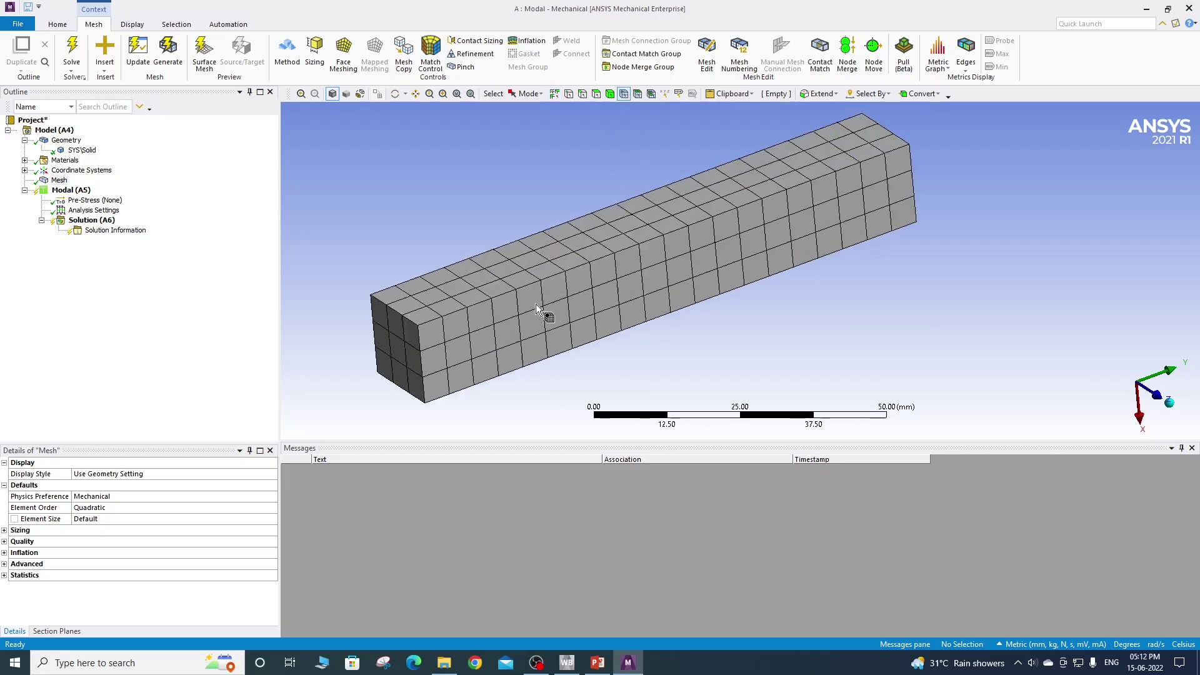
# - Pick eight mesh nodes along the edges of the beam's left end
pyautogui.click(471, 255)
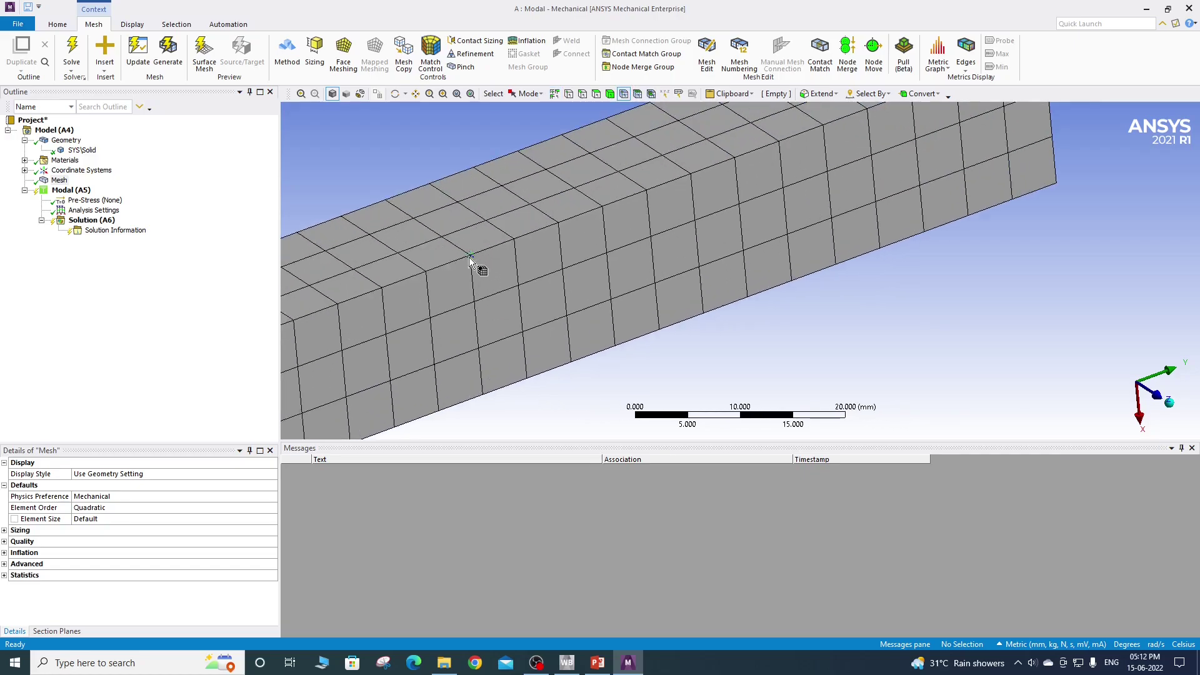
pyautogui.keyDown('ctrl'); pyautogui.click(473, 278); pyautogui.keyUp('ctrl')
pyautogui.keyDown('ctrl'); pyautogui.click(475, 302); pyautogui.keyUp('ctrl')
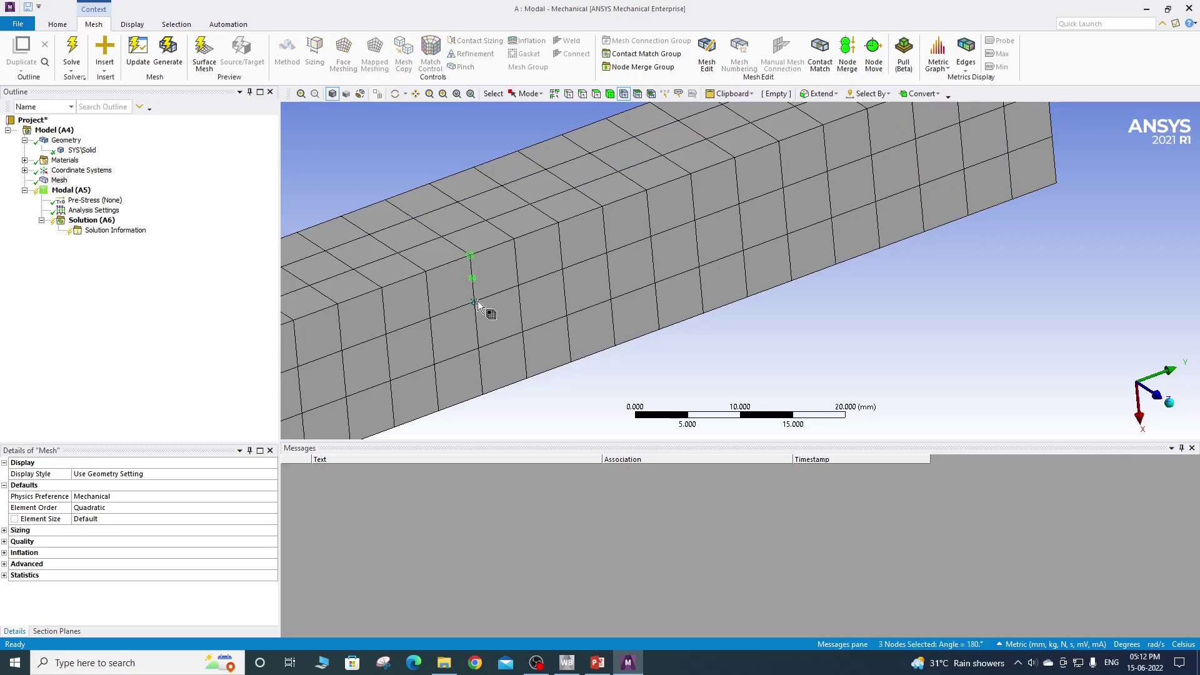
pyautogui.keyDown('ctrl'); pyautogui.click(452, 309); pyautogui.keyUp('ctrl')
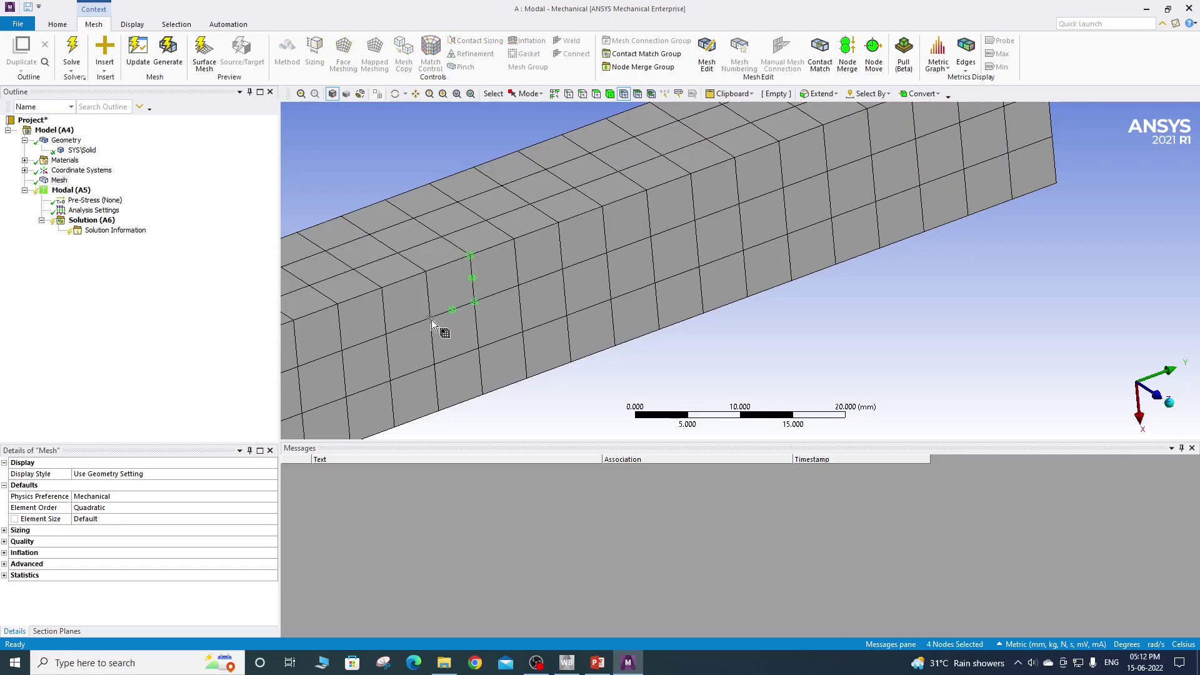
pyautogui.keyDown('ctrl'); pyautogui.click(430, 317); pyautogui.keyUp('ctrl')
pyautogui.keyDown('ctrl'); pyautogui.click(428, 294); pyautogui.keyUp('ctrl')
pyautogui.keyDown('ctrl'); pyautogui.click(426, 271); pyautogui.keyUp('ctrl')
pyautogui.keyDown('ctrl'); pyautogui.click(448, 264); pyautogui.keyUp('ctrl')
# - Clear the node selection, fit the beam back in view, and open Analysis Settings
pyautogui.scroll(-3, 580, 380)
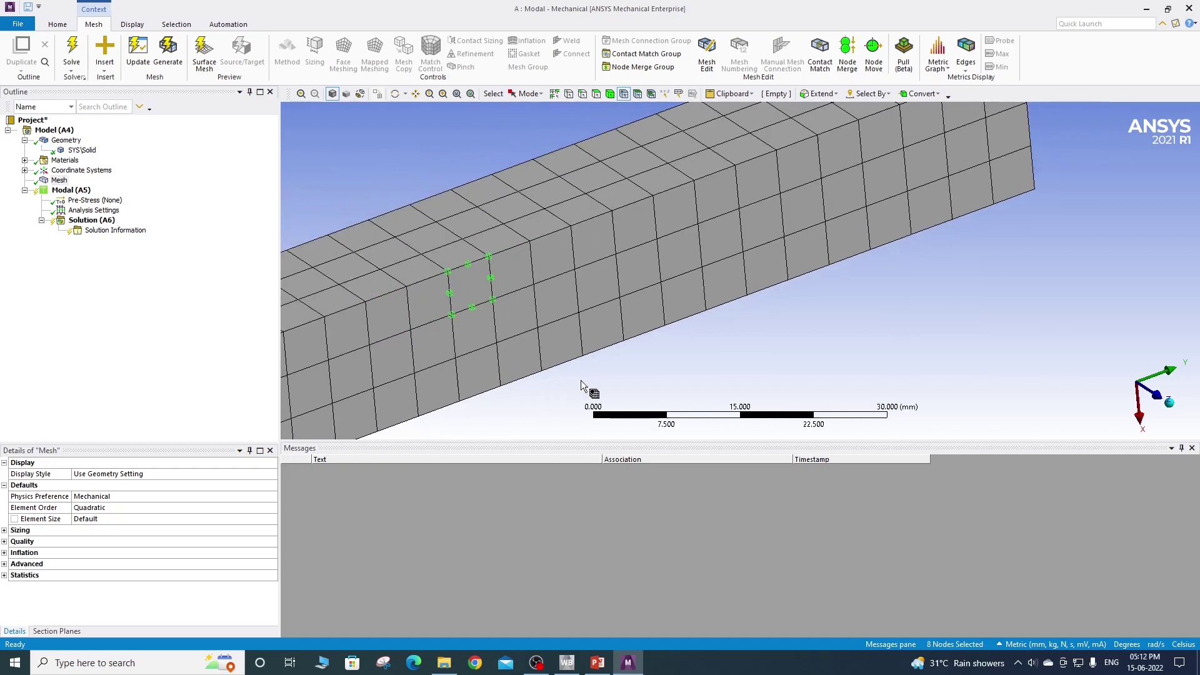
pyautogui.scroll(-2, 688, 369)
pyautogui.click(738, 337)
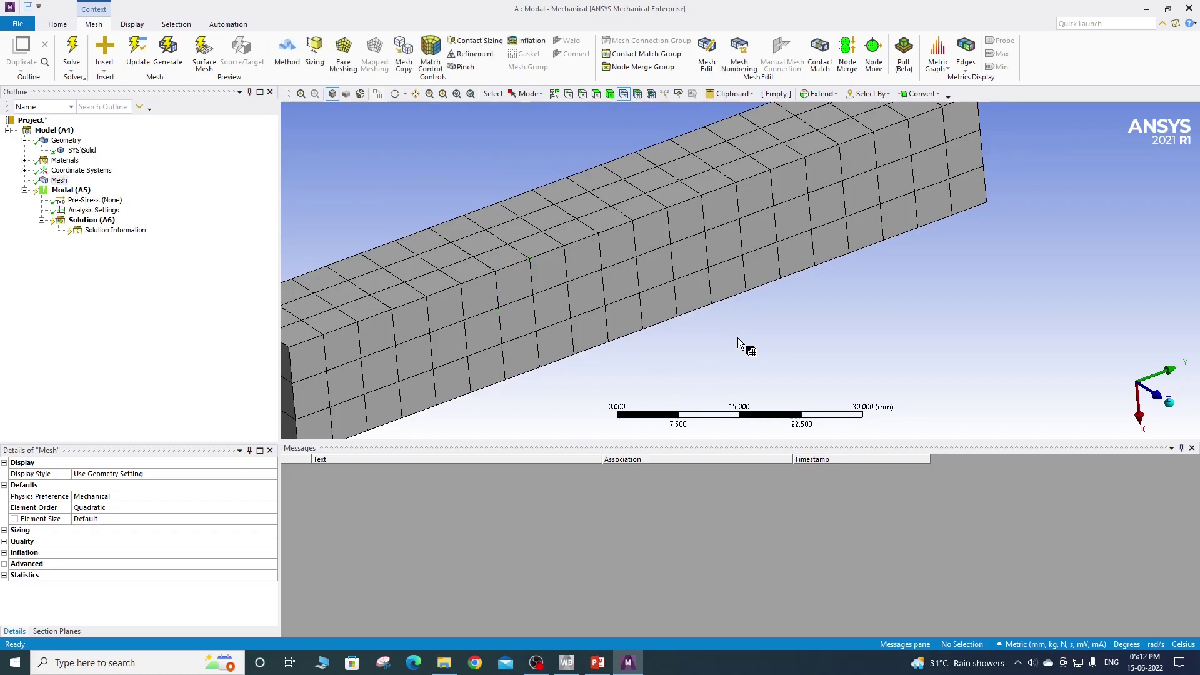
pyautogui.press('F7')
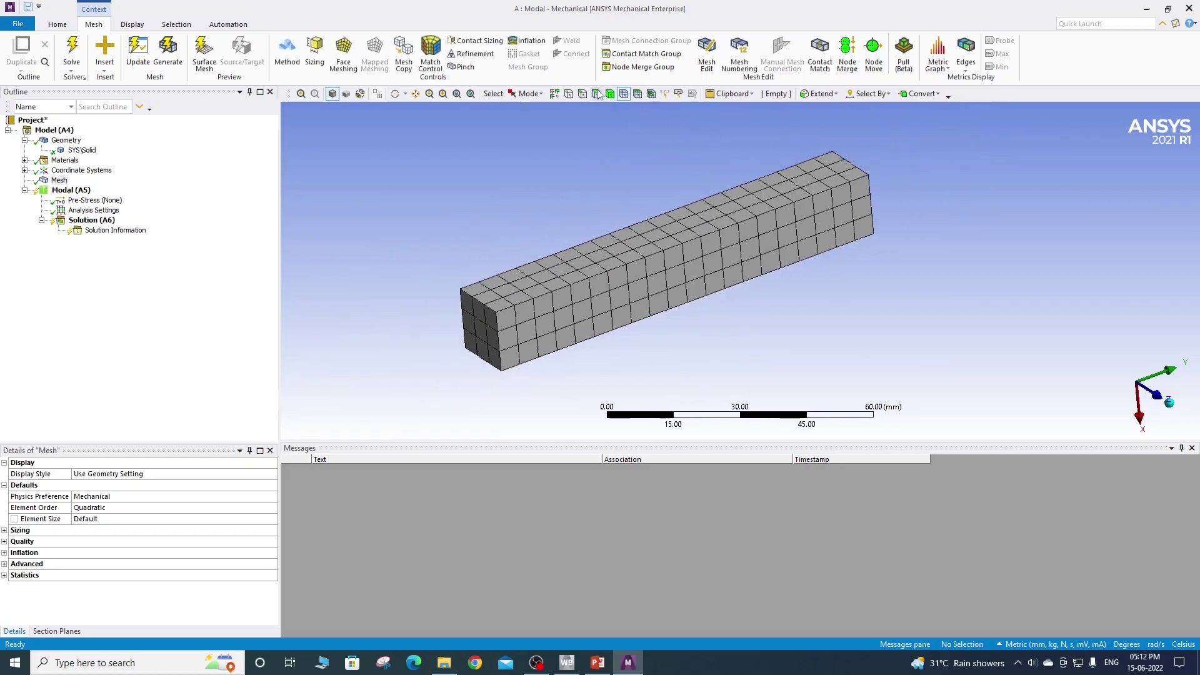
pyautogui.click(597, 96)
pyautogui.click(89, 211)
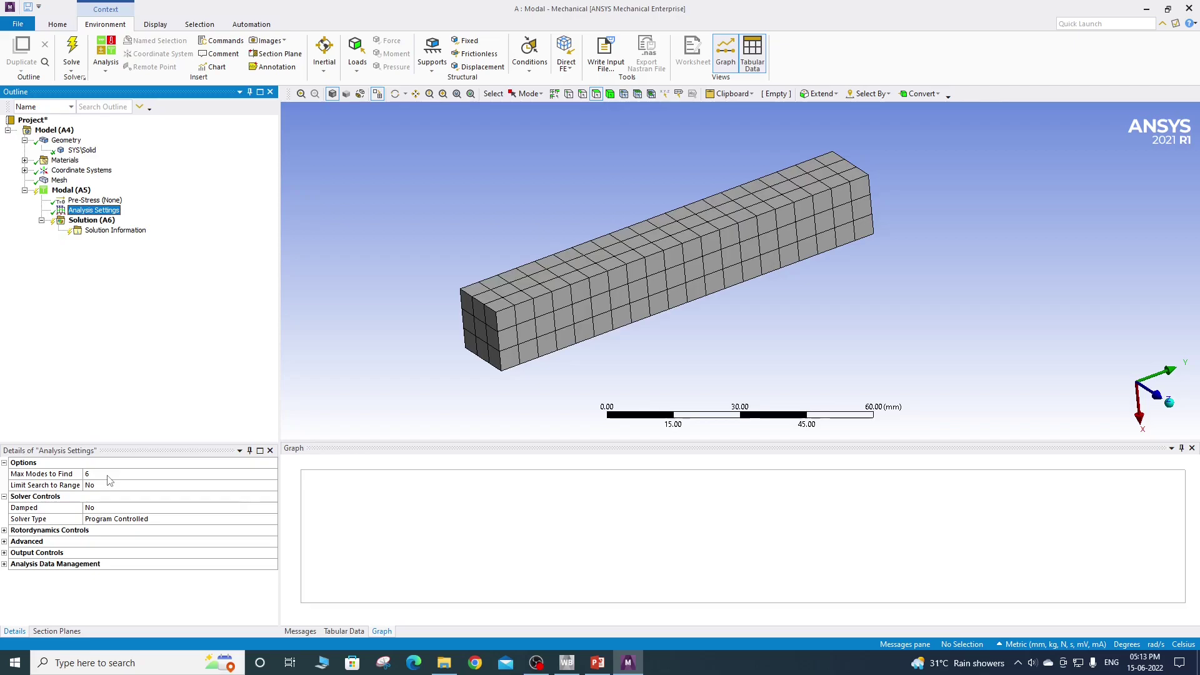
# - Change Max Modes to Find from 6 to 10 in Analysis Settings
pyautogui.click(4, 553)
pyautogui.scroll(-2, 43, 554)
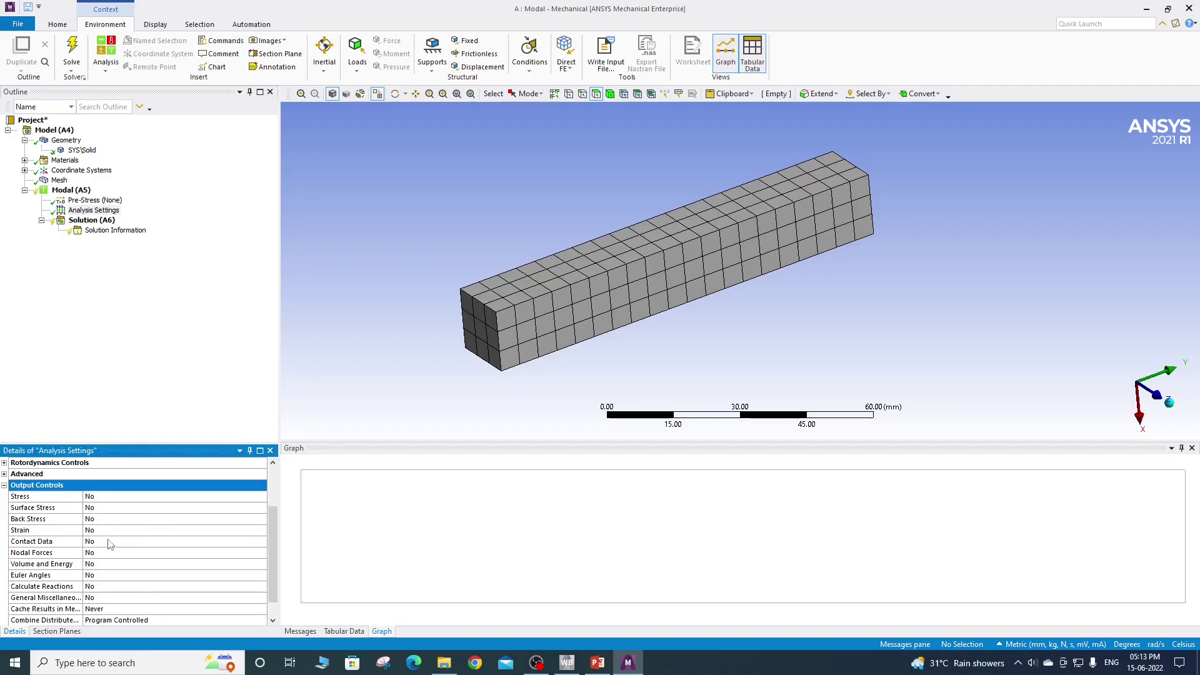
pyautogui.scroll(-1, 110, 558)
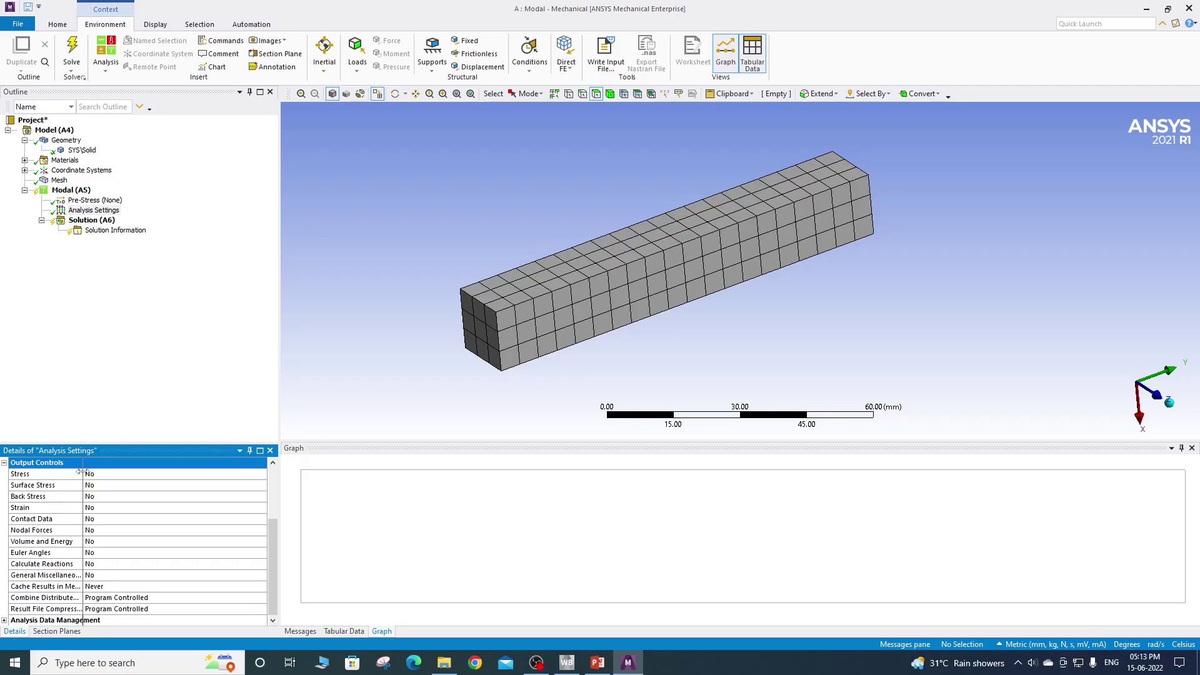
pyautogui.moveTo(83, 473); pyautogui.dragTo(105, 473)
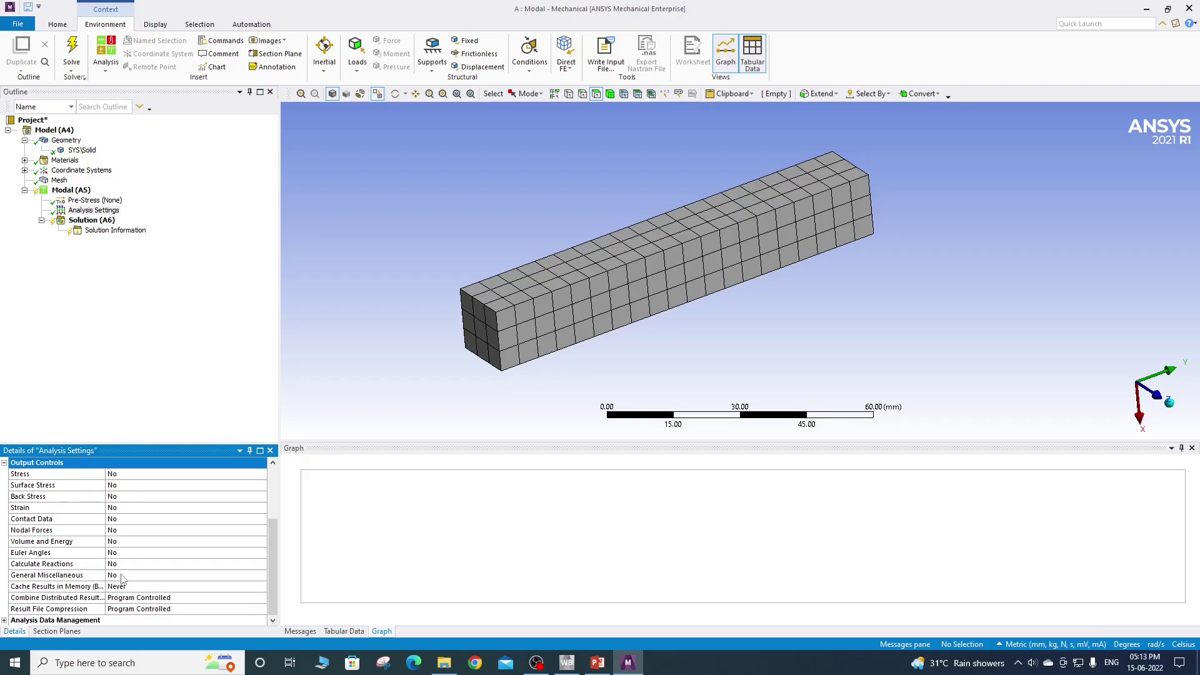
pyautogui.scroll(1, 135, 491)
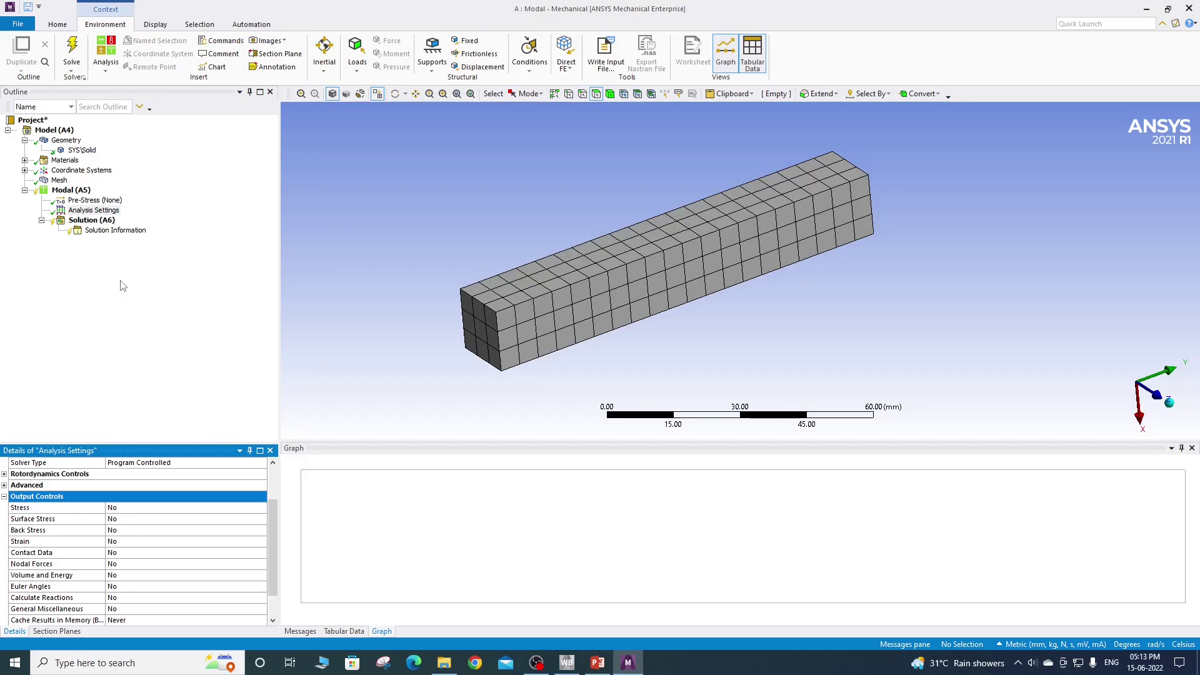
pyautogui.scroll(2, 76, 475)
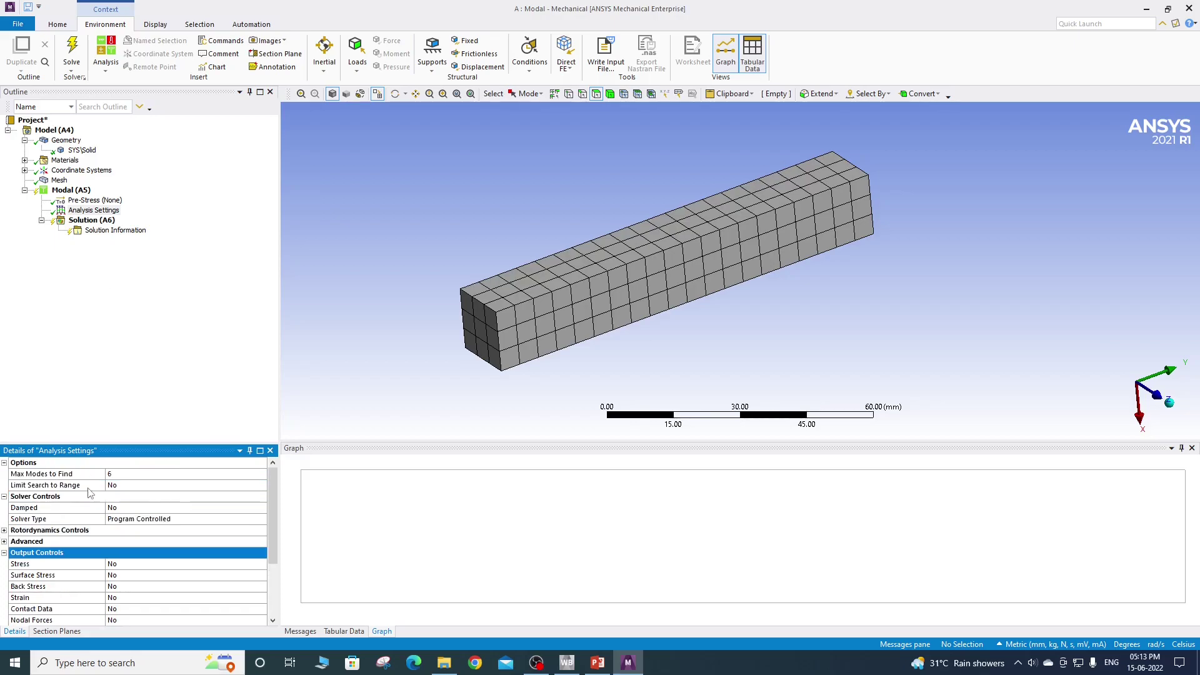
pyautogui.click(120, 475)
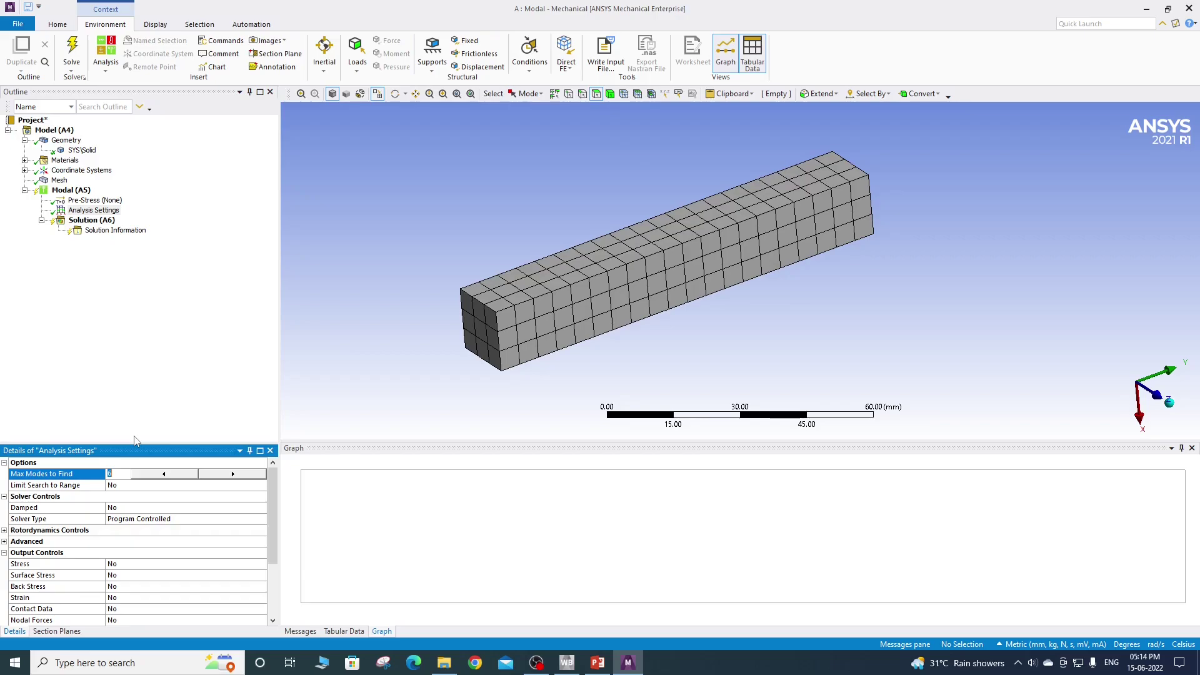
pyautogui.write('10')
pyautogui.press('Return')
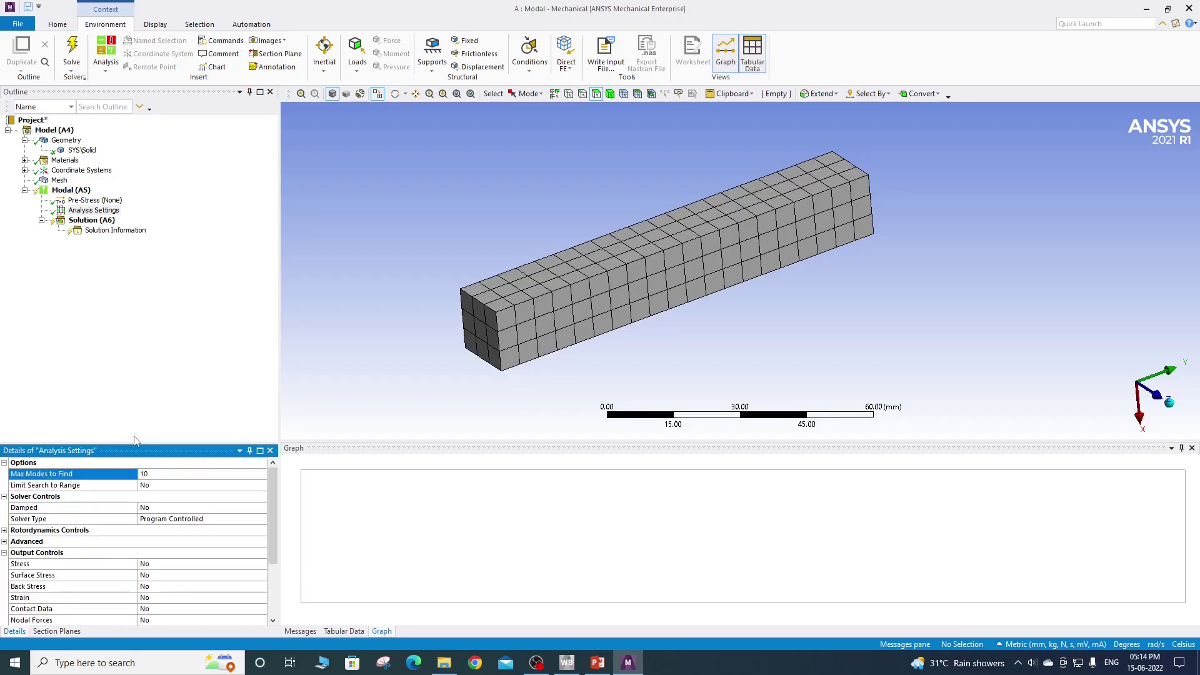
pyautogui.click(94, 221)
# - Solve the Solution (A6) branch to compute the 10 mode frequencies
pyautogui.rightClick(95, 221)
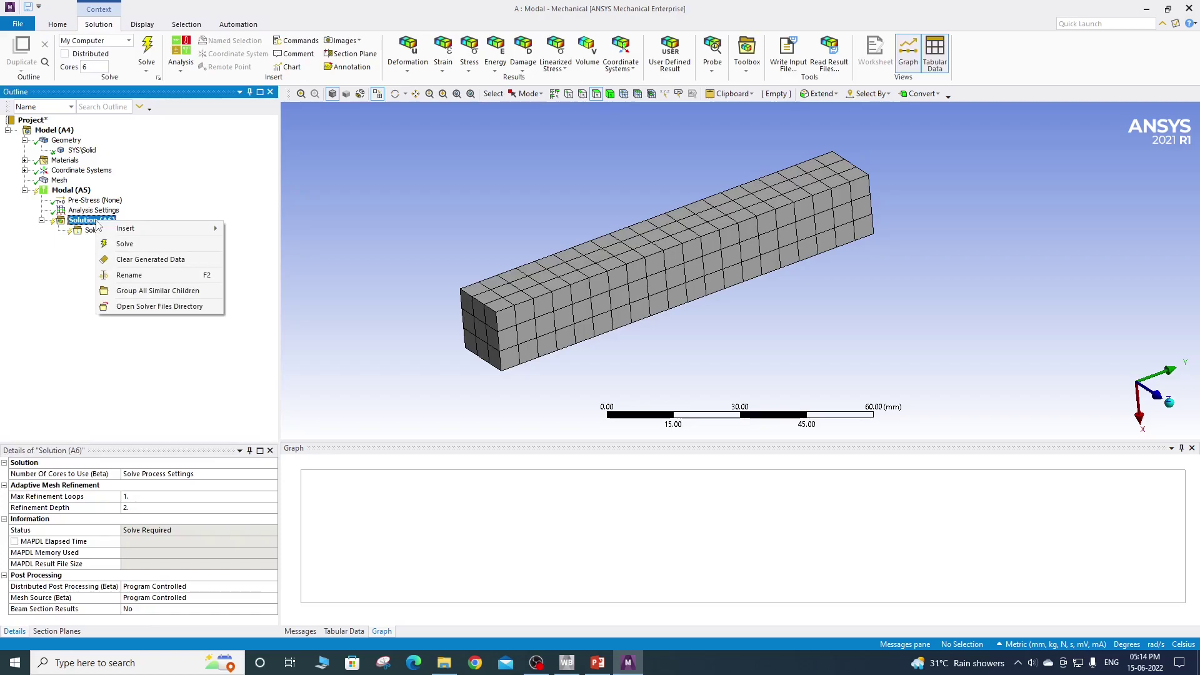
pyautogui.click(134, 247)
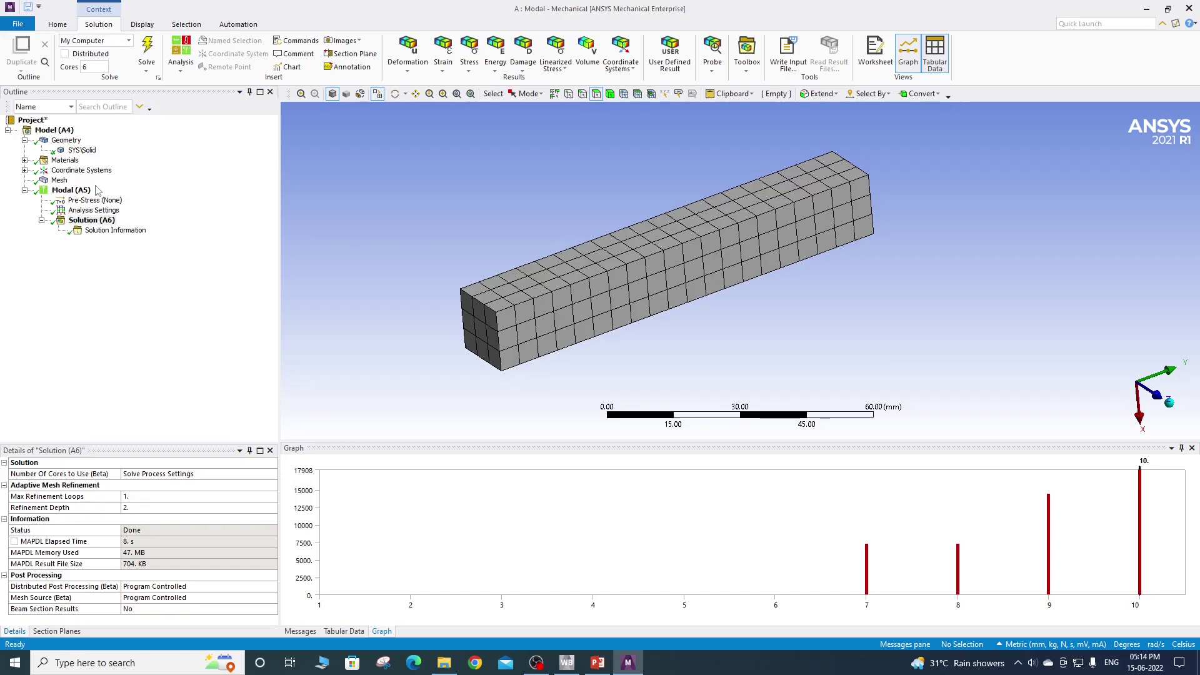
# - Display Solution (A6)'s Tabular Data listing the frequencies of all 10 modes
pyautogui.click(85, 222)
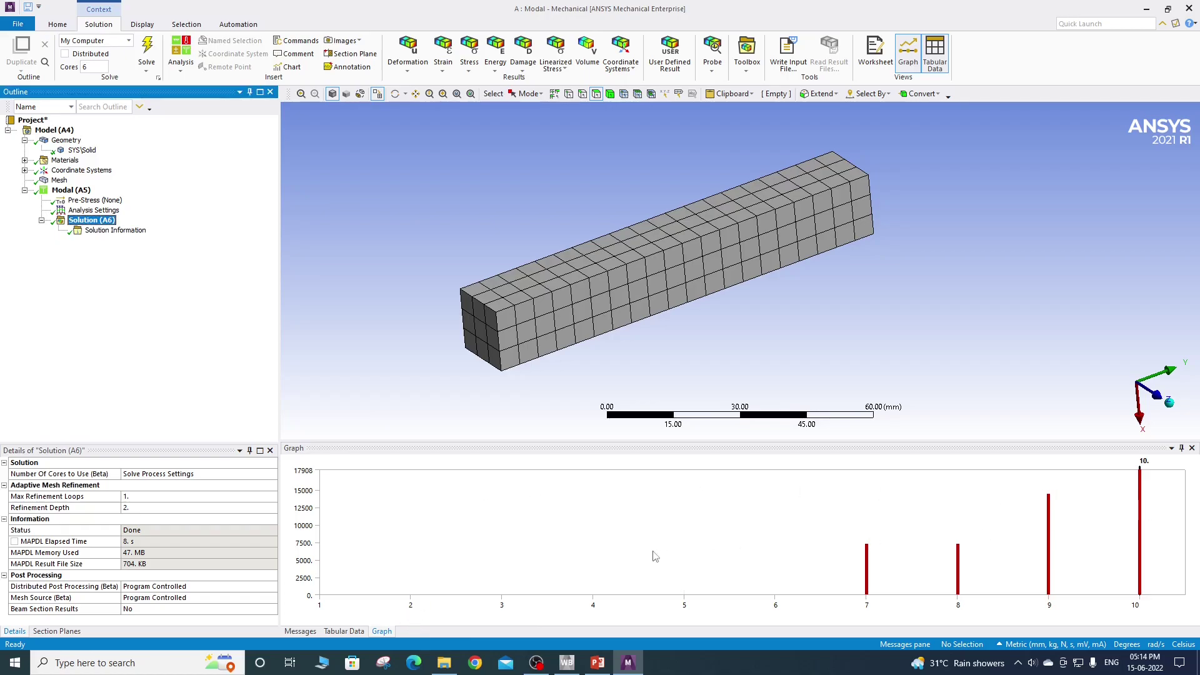
pyautogui.click(334, 634)
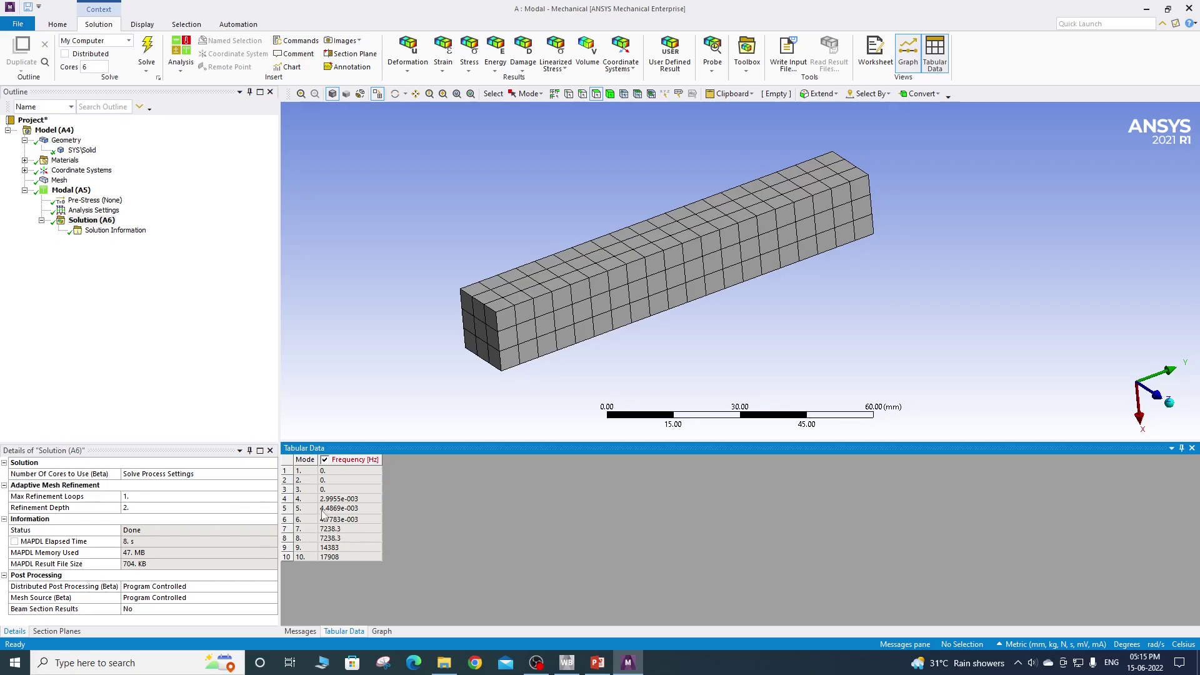
# - Create Total Deformation results for all ten modes from the table and evaluate them all
pyautogui.click(307, 460)
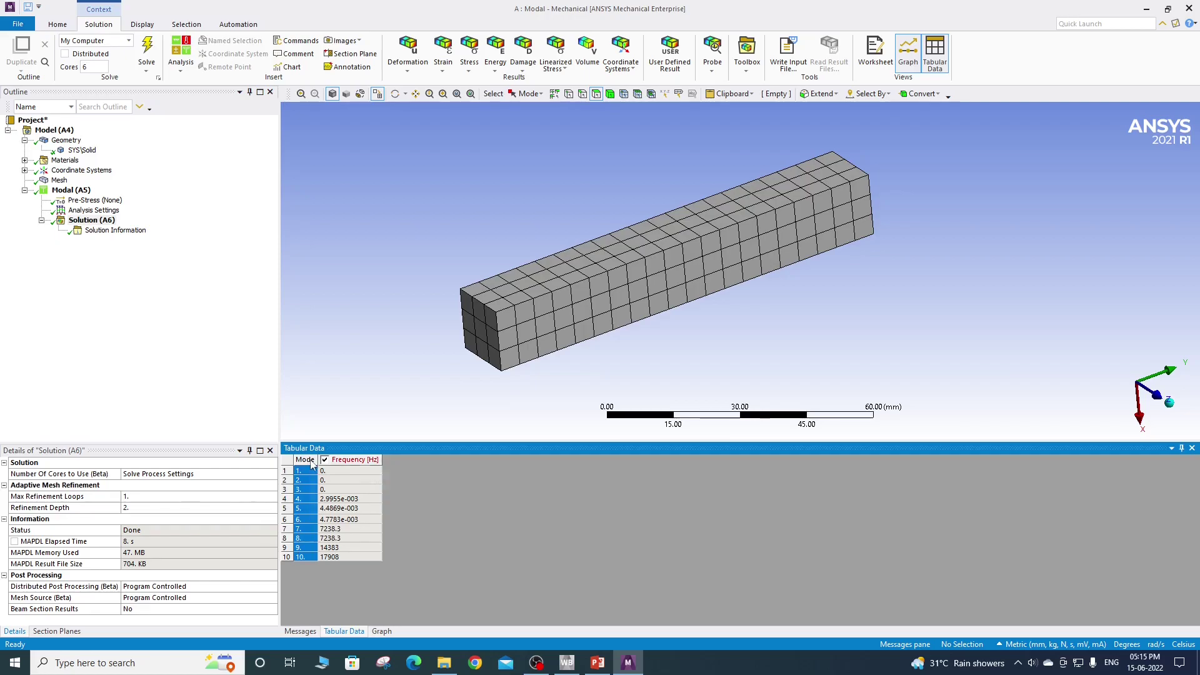
pyautogui.rightClick(311, 462)
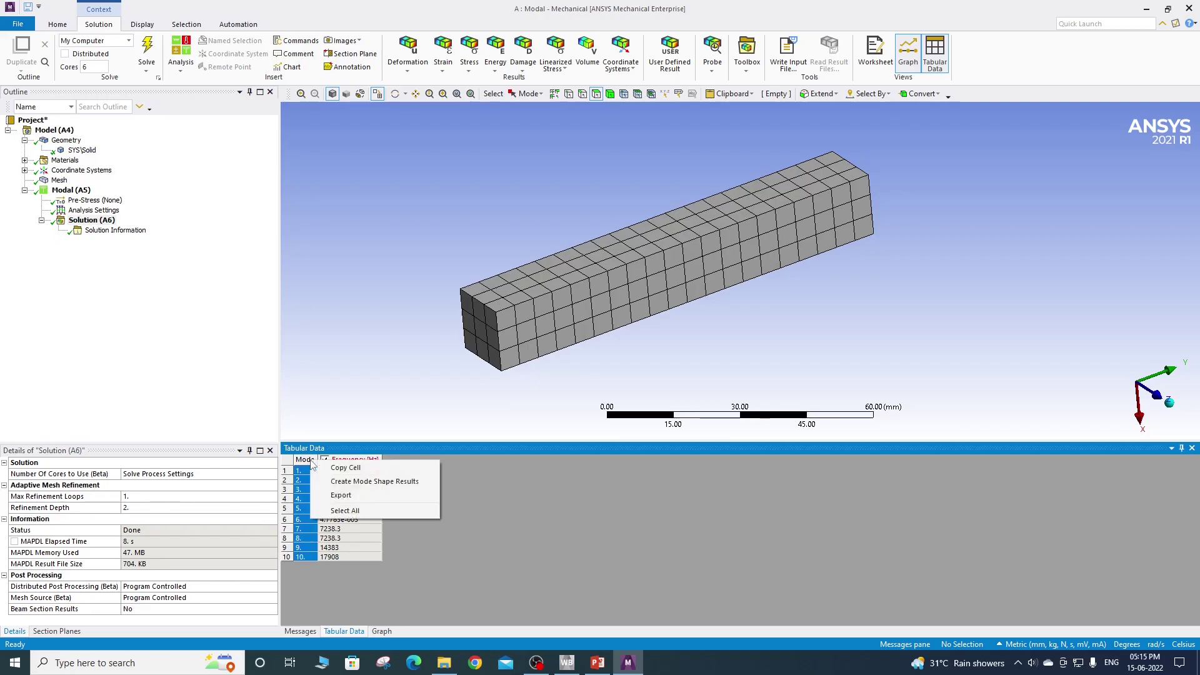
pyautogui.click(402, 483)
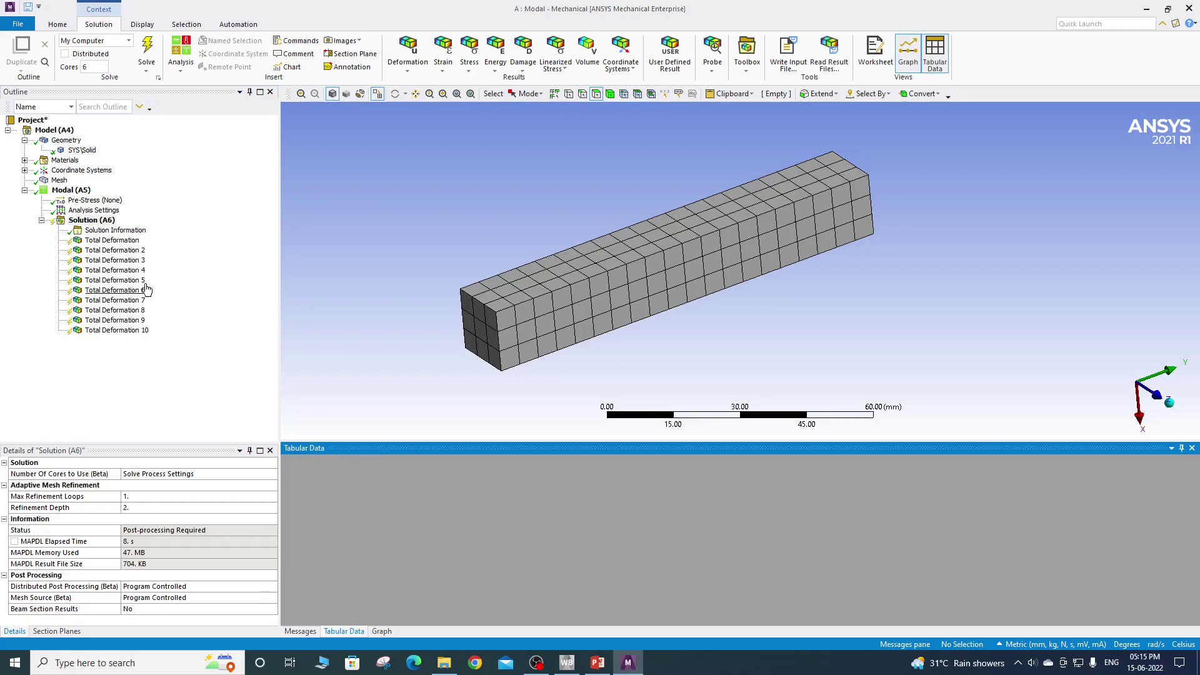
pyautogui.rightClick(99, 224)
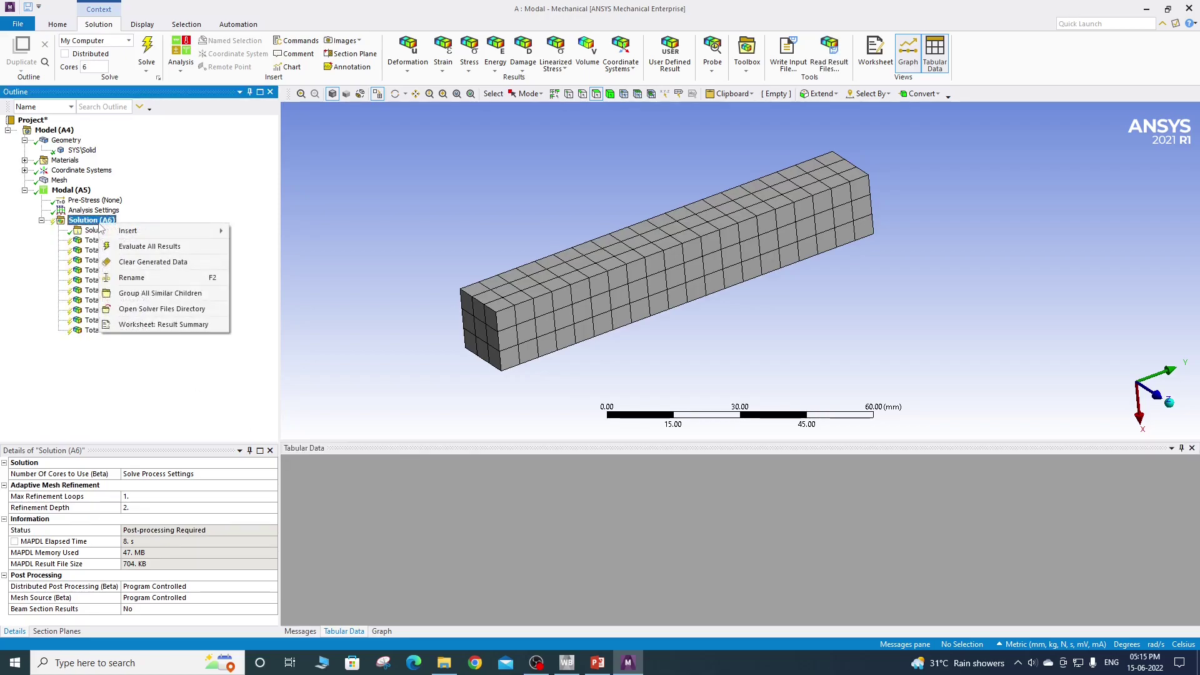
pyautogui.click(130, 247)
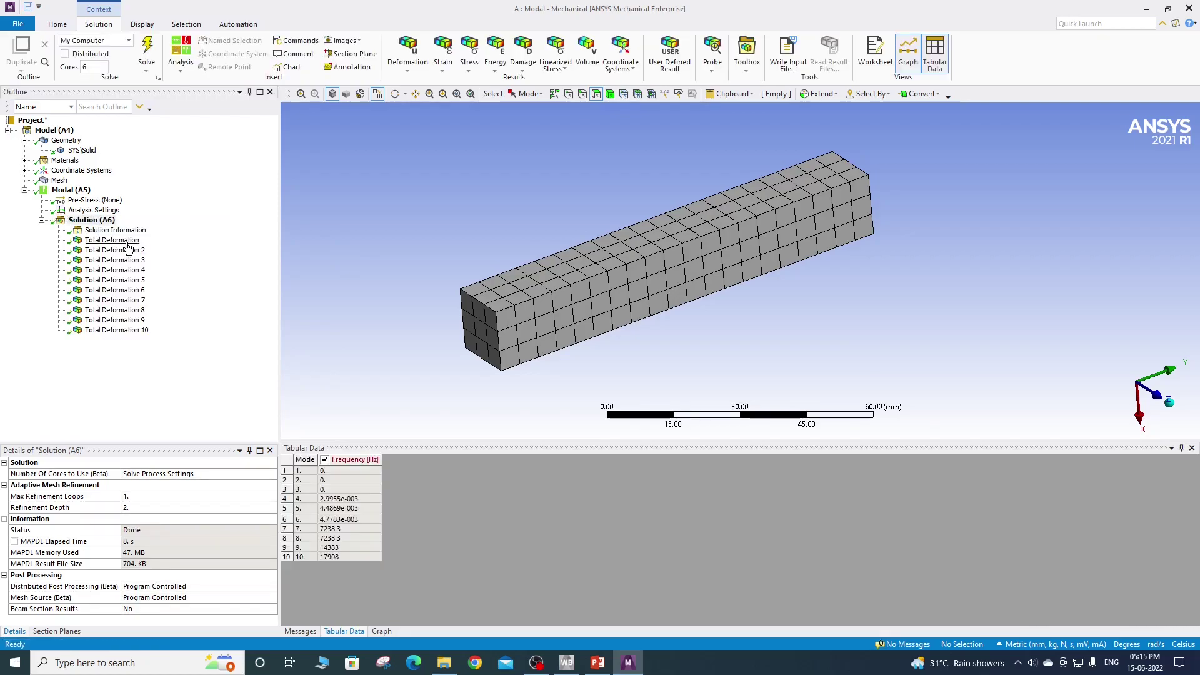
# - Display Total Deformation 1 through 7 in turn, rotating the beam to inspect each mode shape
pyautogui.click(129, 245)
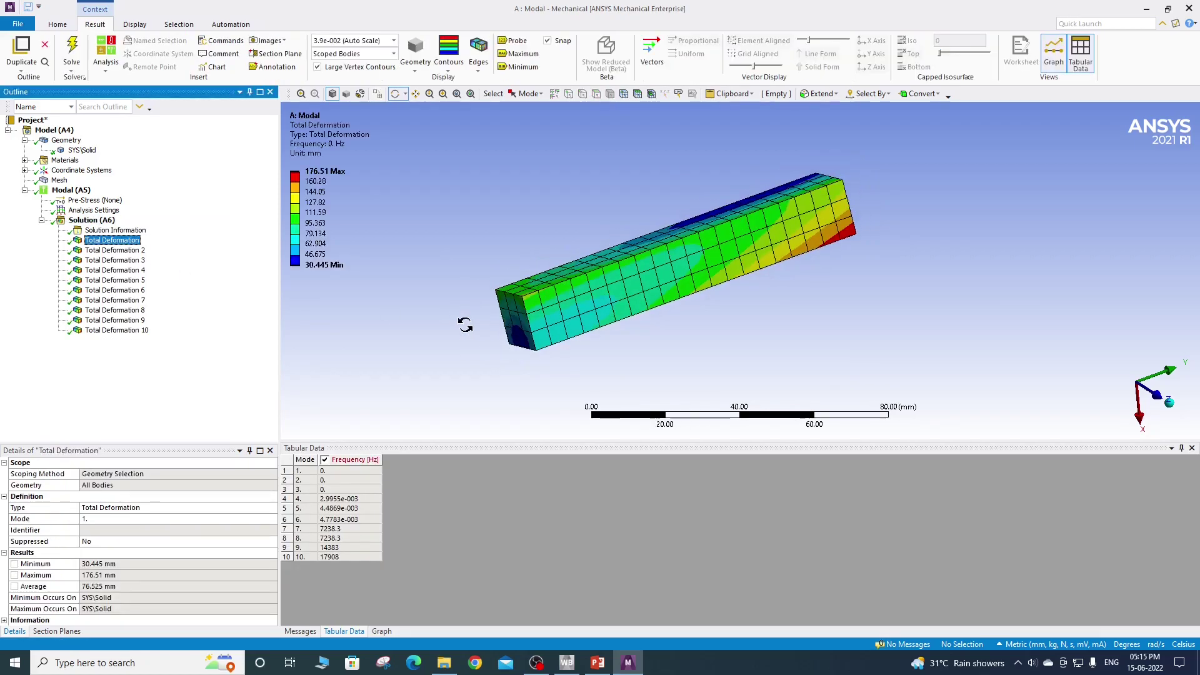
pyautogui.moveTo(508, 320); pyautogui.dragTo(428, 229, button='middle')
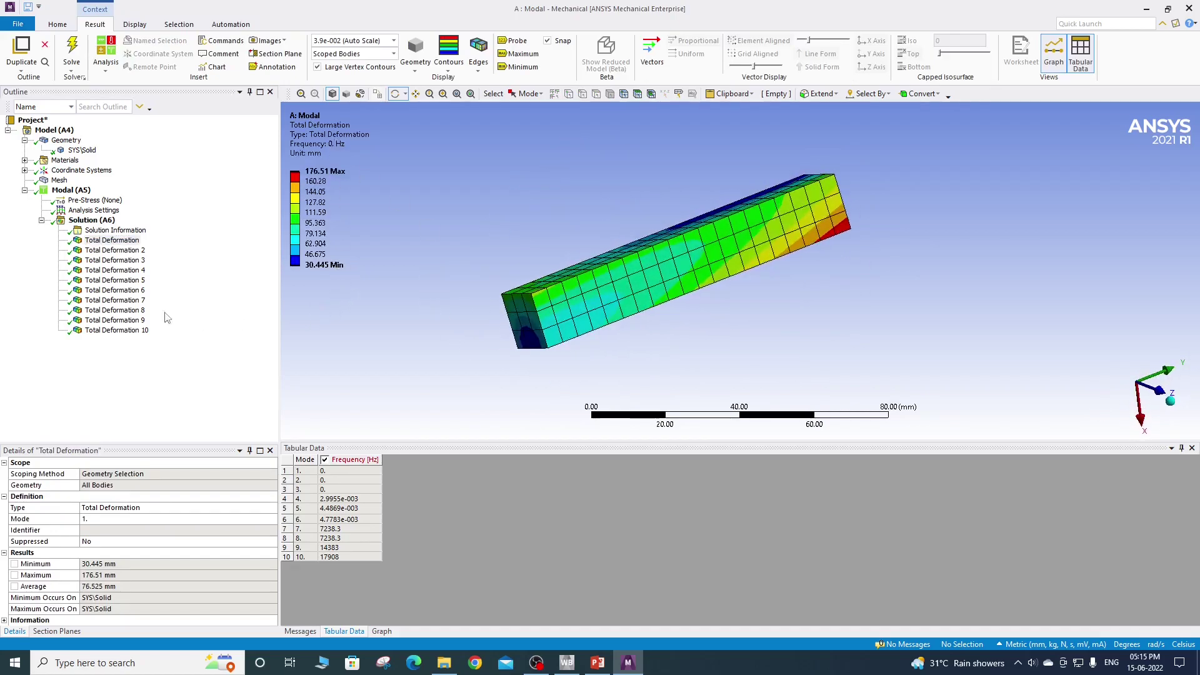
pyautogui.click(107, 251)
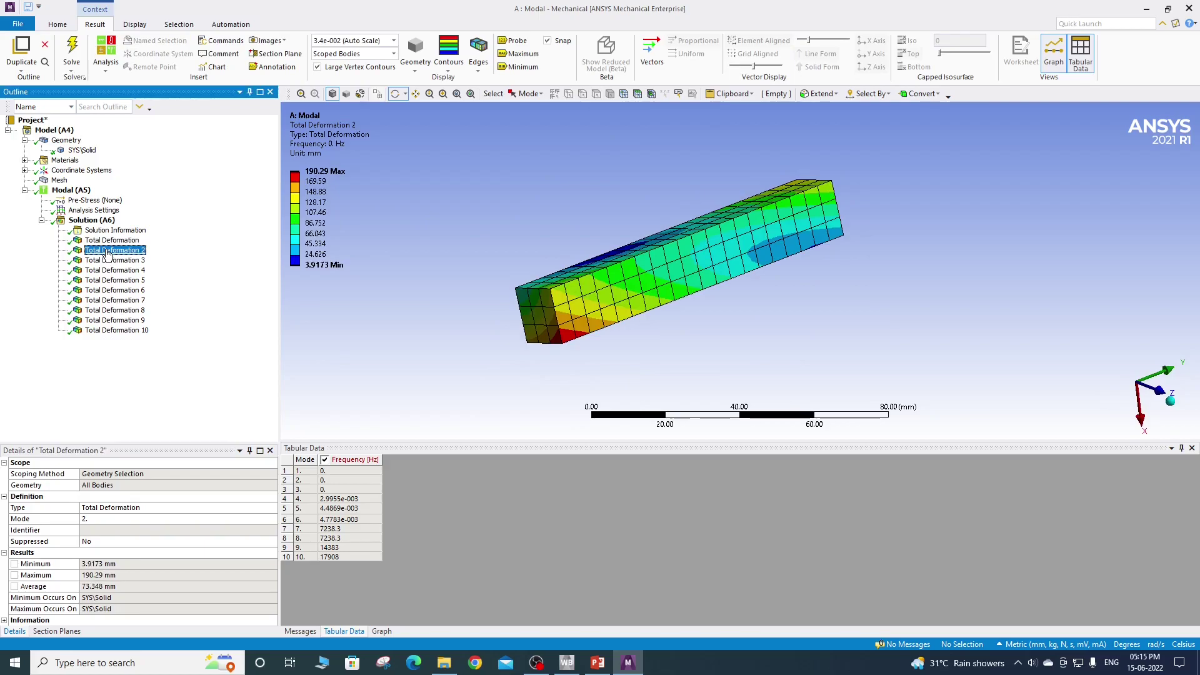
pyautogui.click(115, 261)
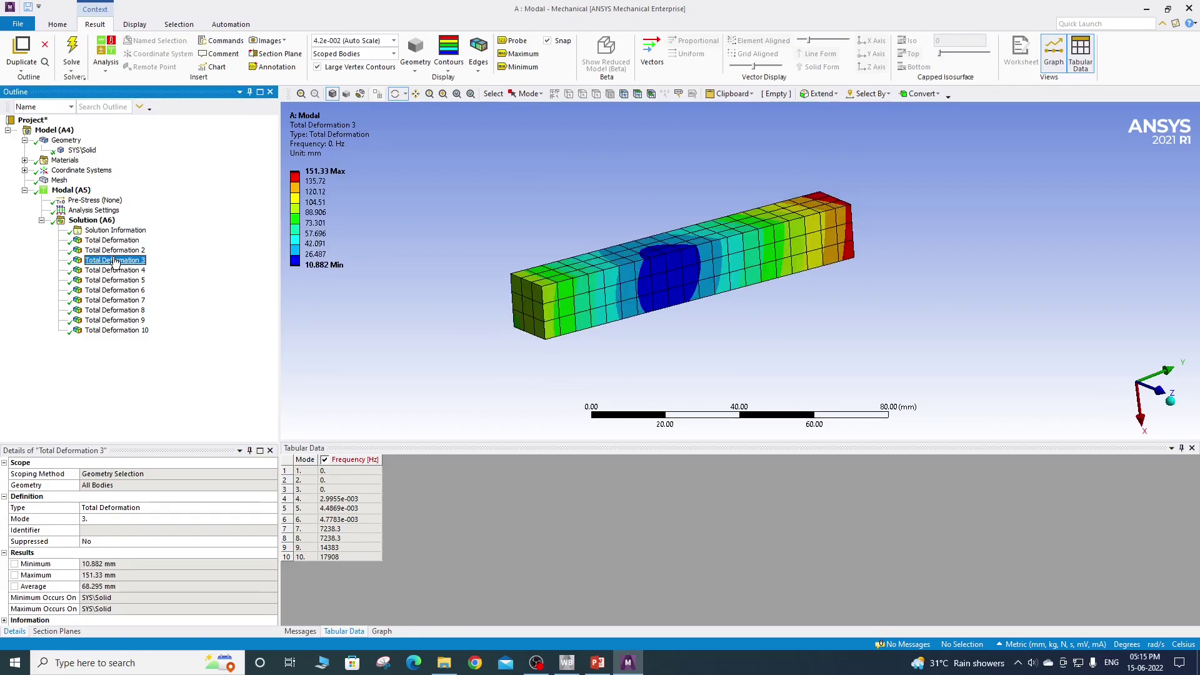
pyautogui.click(114, 272)
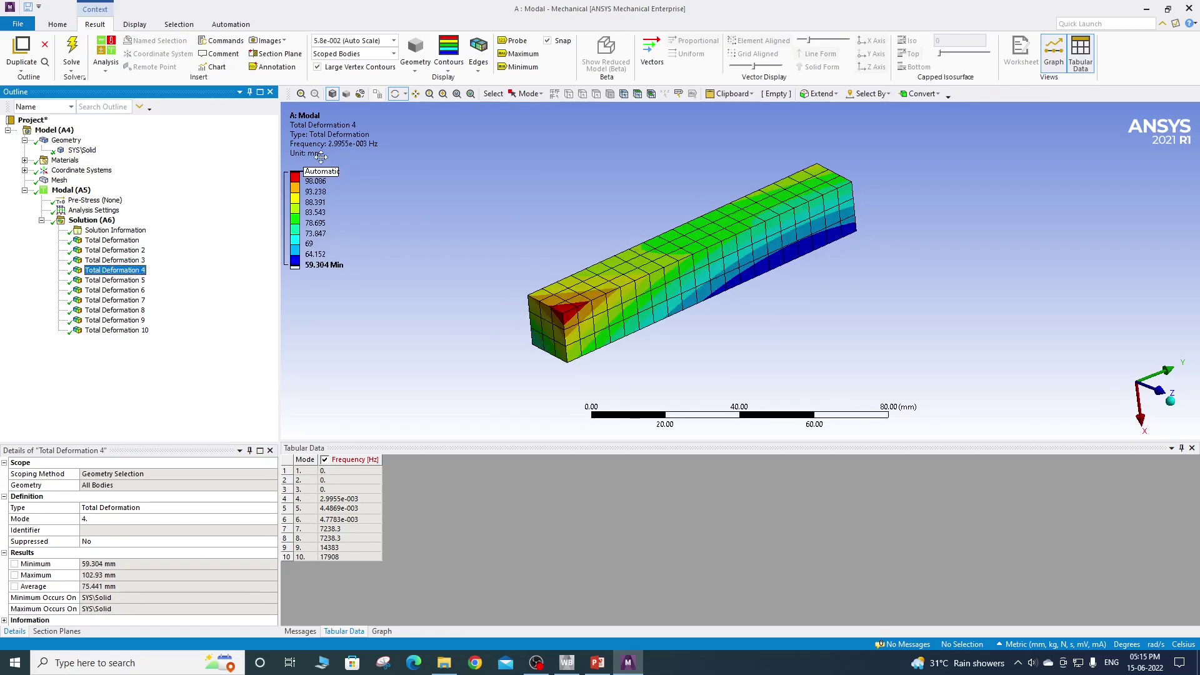
pyautogui.click(124, 283)
pyautogui.click(125, 291)
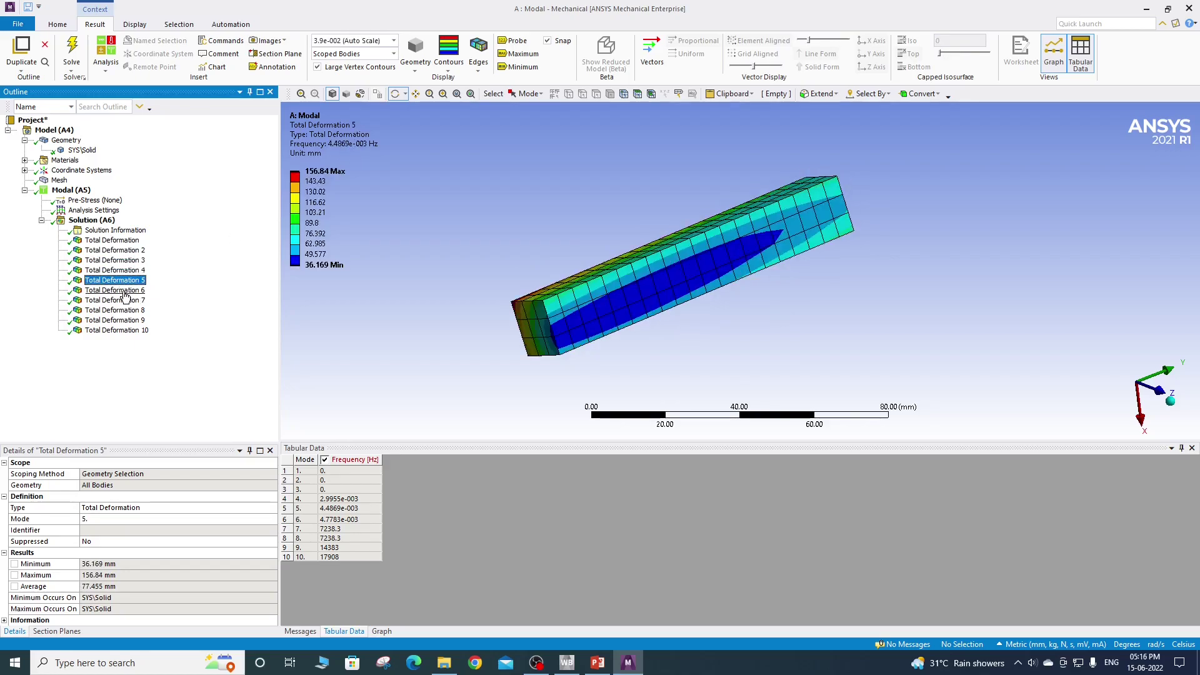
pyautogui.click(124, 300)
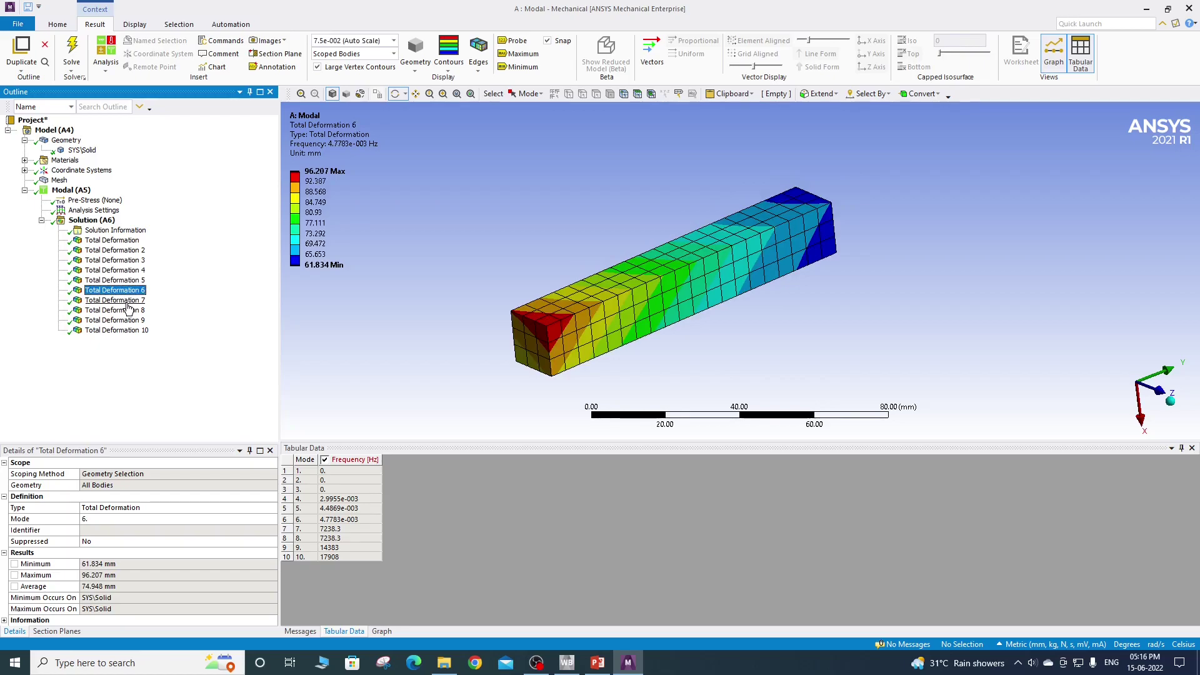
pyautogui.moveTo(624, 301)
pyautogui.mouseDown()
pyautogui.moveTo(542, 285)
pyautogui.moveTo(586, 335)
pyautogui.moveTo(579, 348)
pyautogui.moveTo(512, 303)
pyautogui.moveTo(616, 324)
pyautogui.moveTo(491, 331)
pyautogui.moveTo(477, 356)
pyautogui.moveTo(413, 377)
pyautogui.mouseUp()
# - View Mode 7 side-on, open the frequency graph, animate the shape, then set Edges to No WireFrame
pyautogui.click(1116, 398)
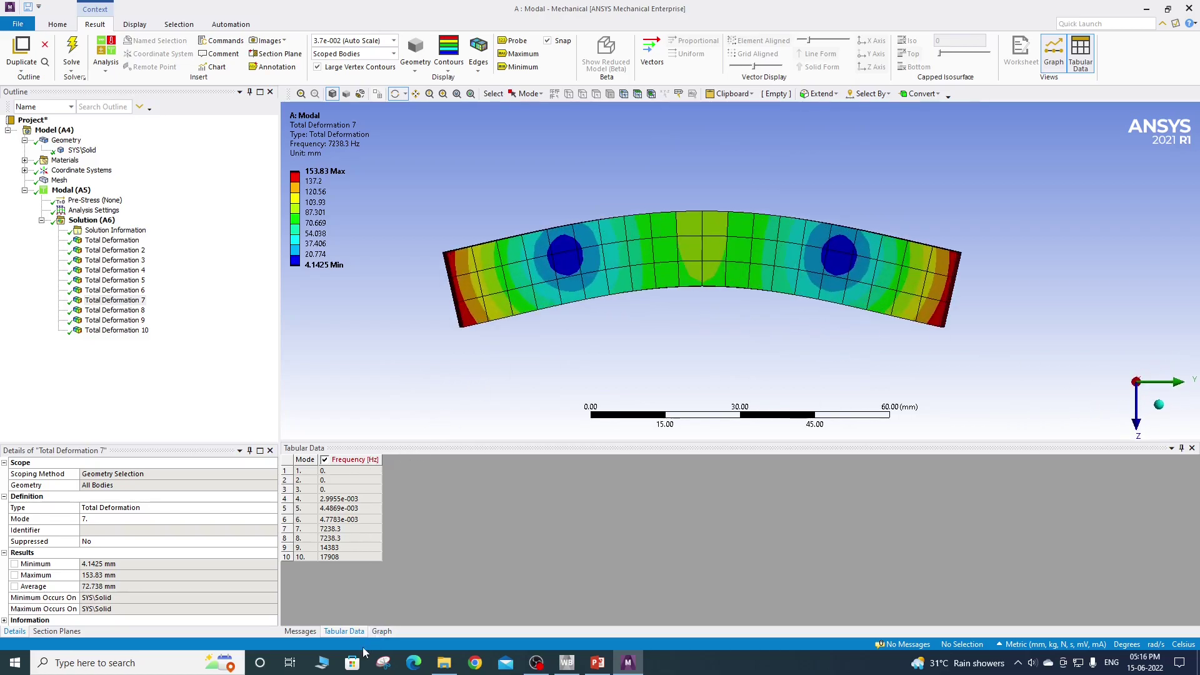
pyautogui.click(381, 632)
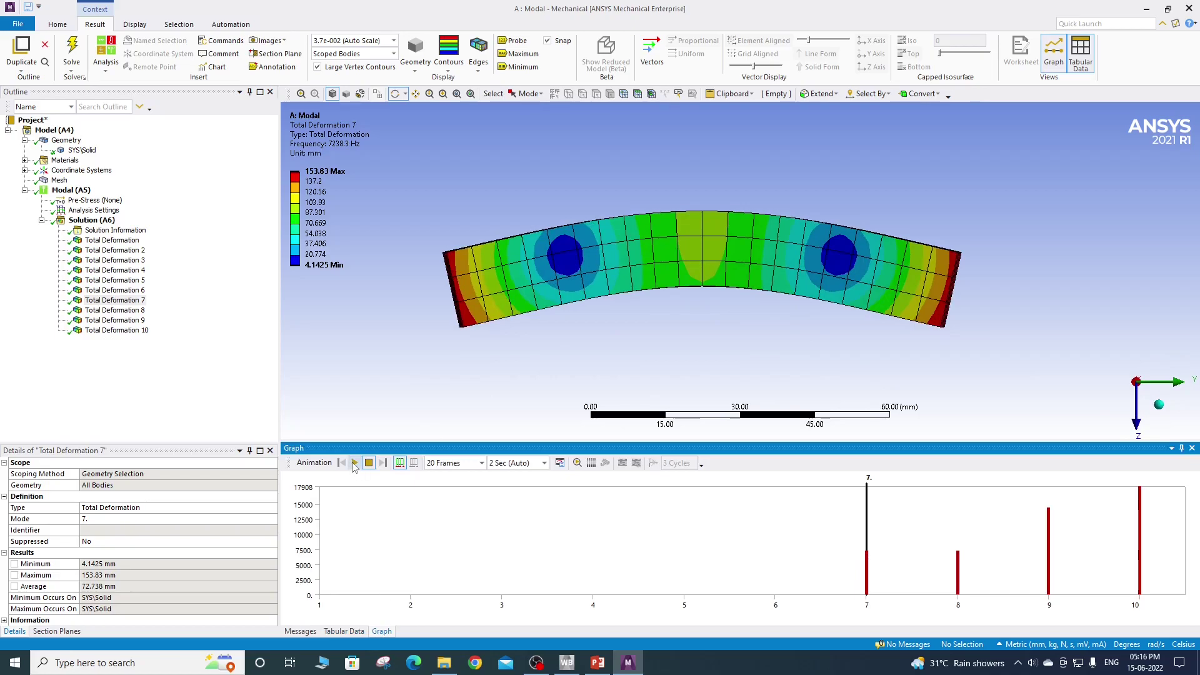
pyautogui.click(355, 463)
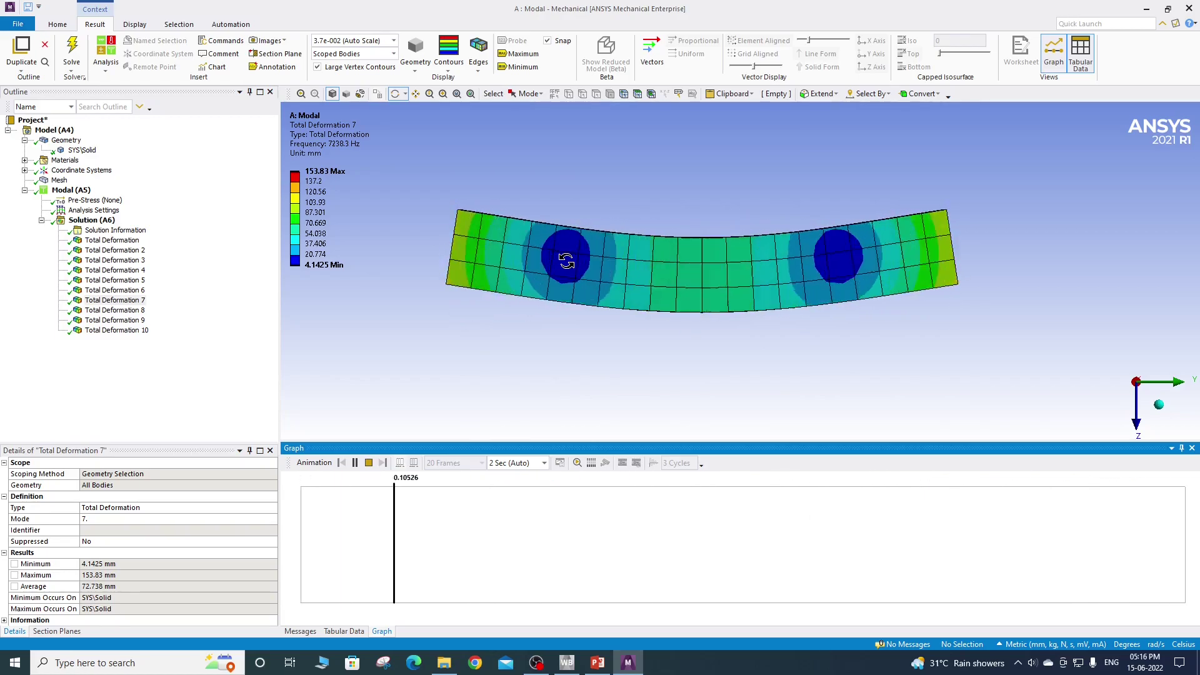
pyautogui.click(369, 463)
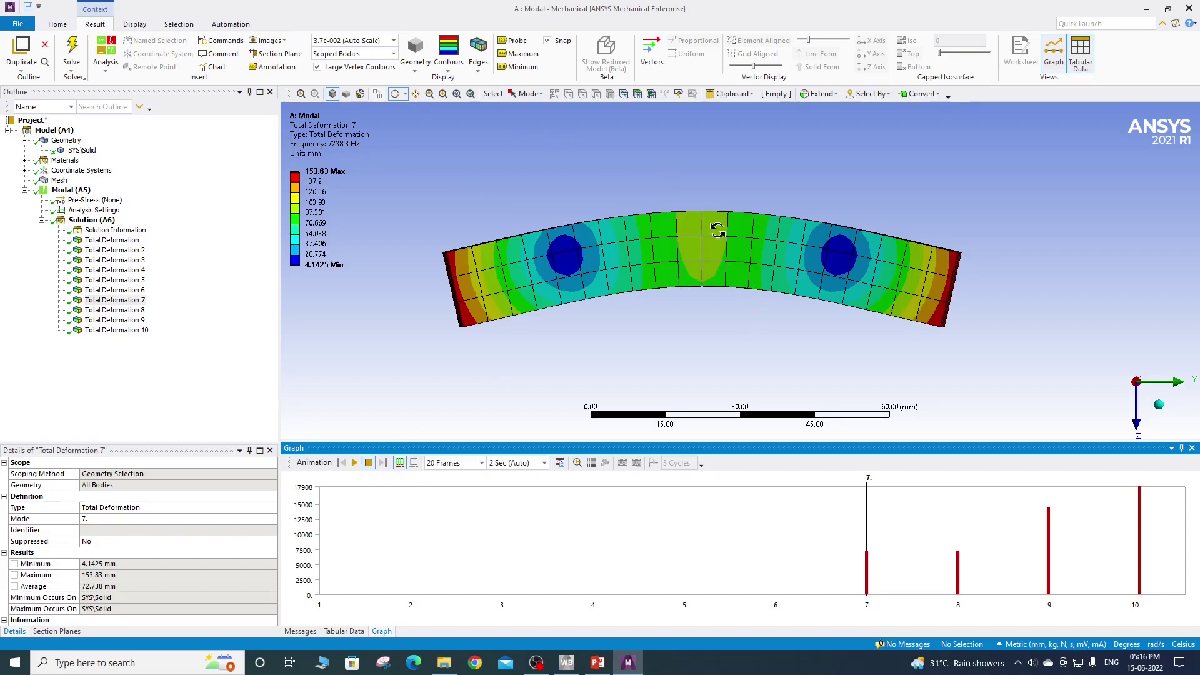
pyautogui.click(479, 70)
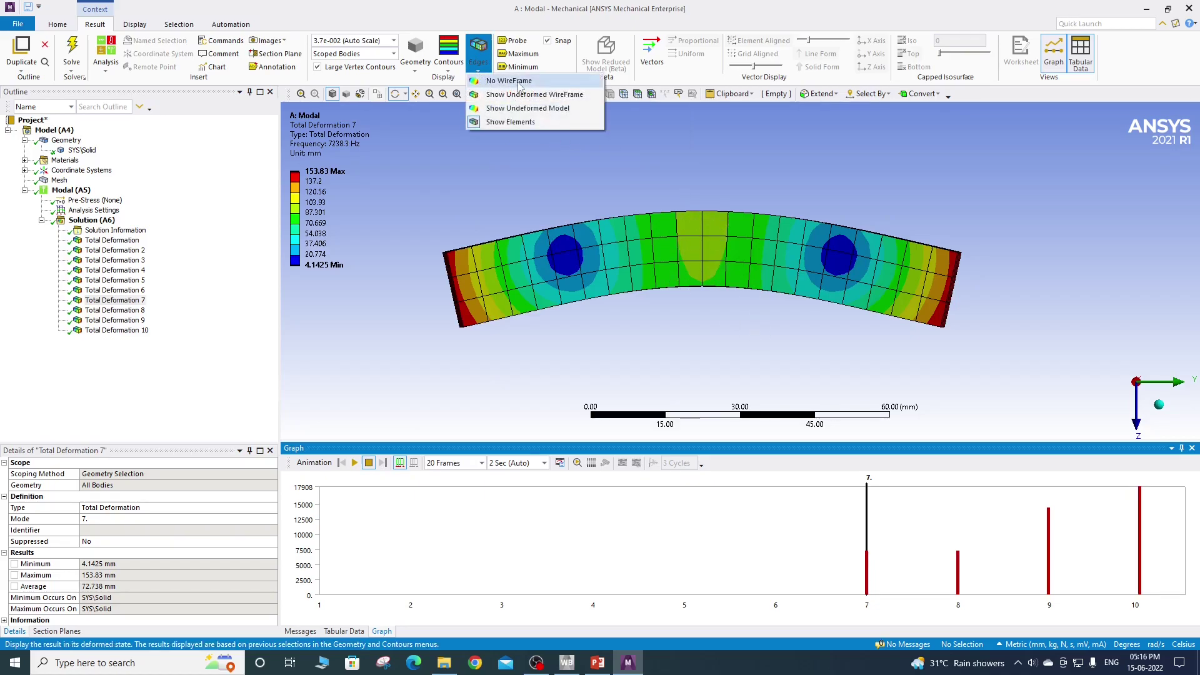
pyautogui.click(490, 81)
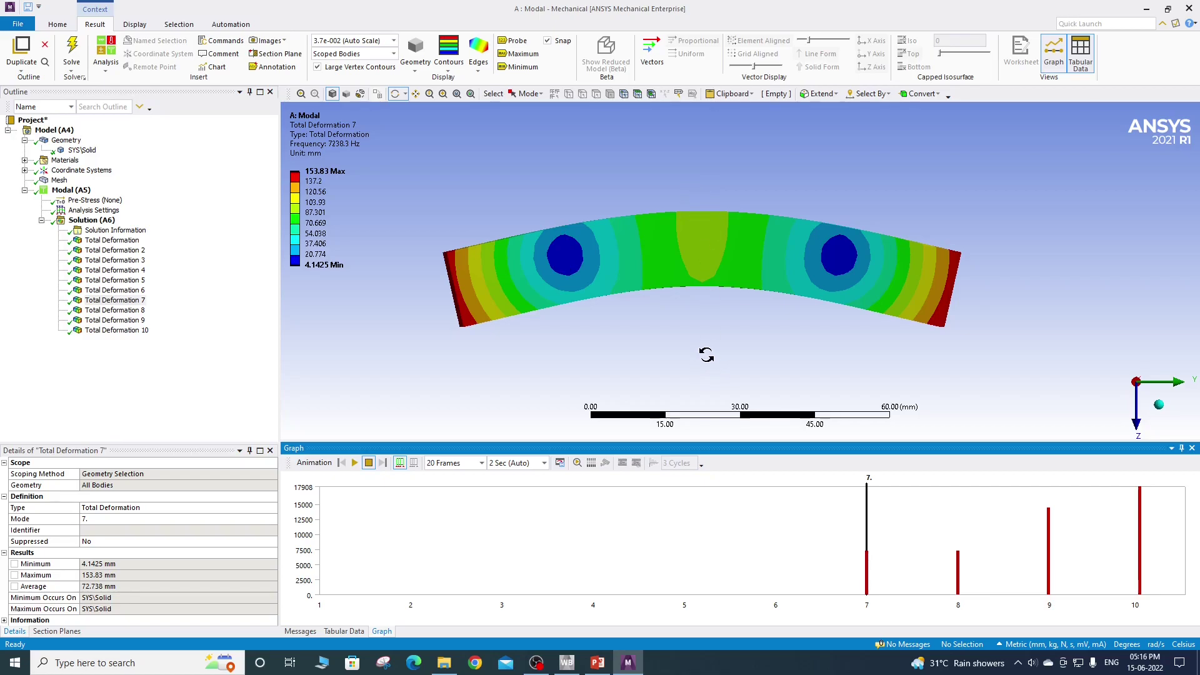
# - Replay and stop the Mode 7 animation with Total Deformation 7 selected
pyautogui.click(355, 464)
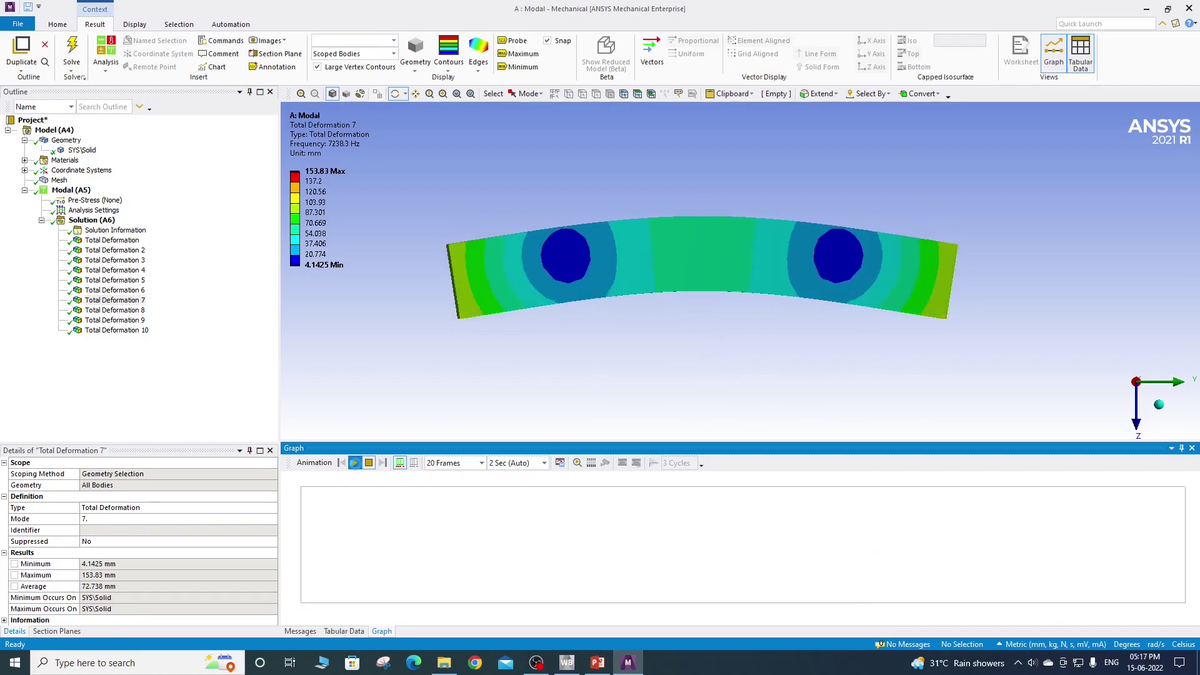
pyautogui.click(354, 463)
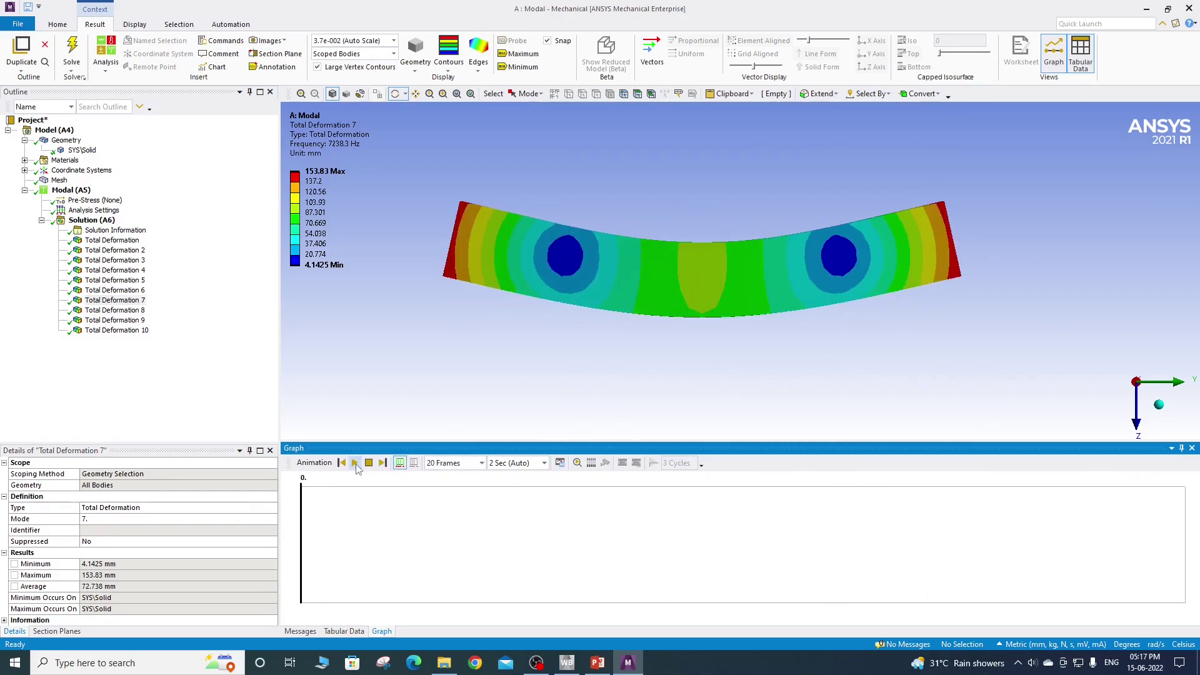
pyautogui.click(125, 300)
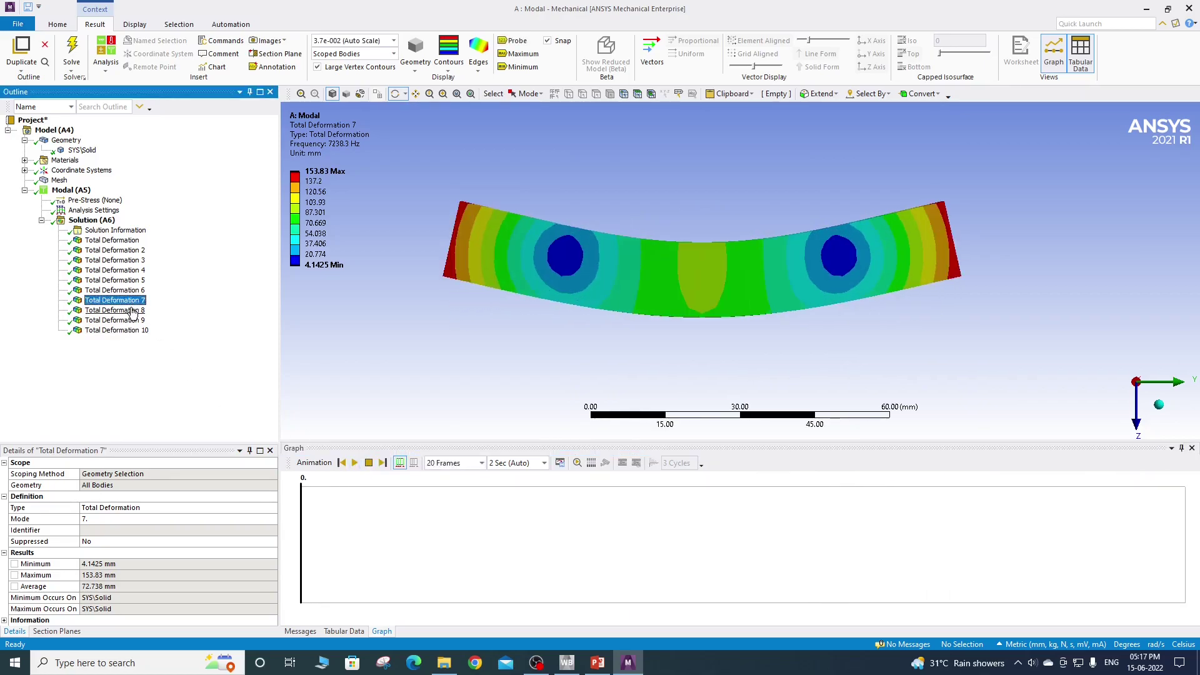
# - Show Mode 8 in a rotated 3D view and toggle between Modes 7 and 8 to compare
pyautogui.click(132, 311)
pyautogui.moveTo(648, 294); pyautogui.dragTo(573, 330)
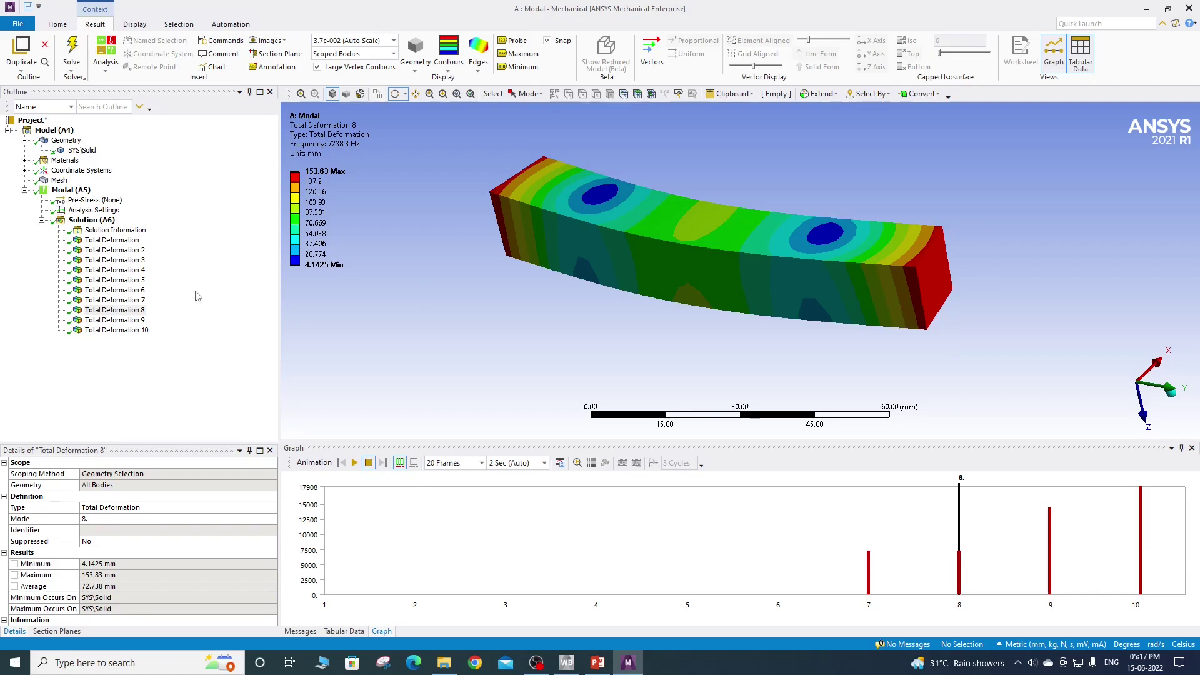
pyautogui.click(130, 301)
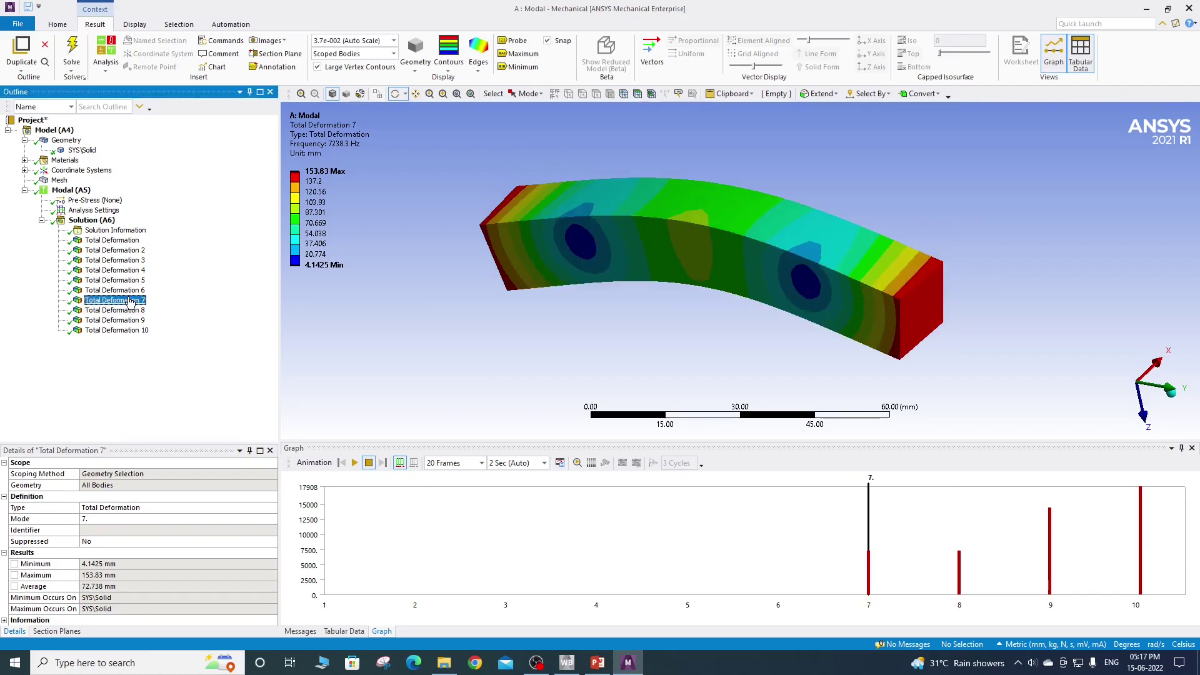
pyautogui.click(130, 311)
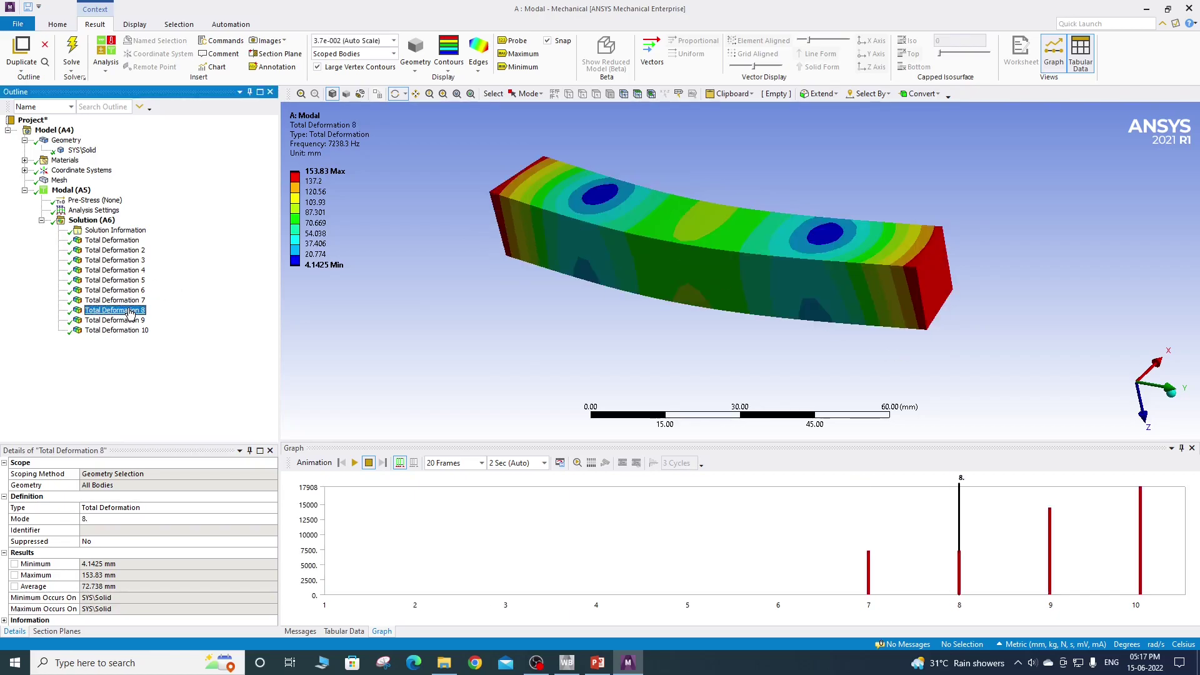
pyautogui.click(131, 302)
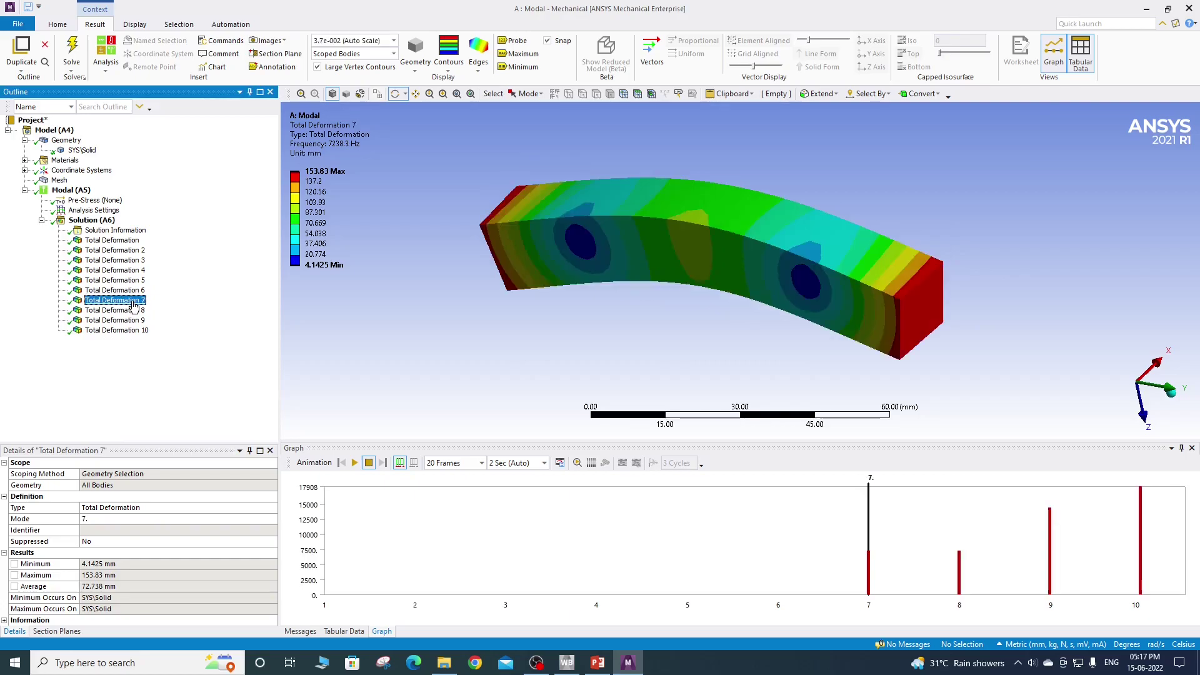
pyautogui.click(132, 310)
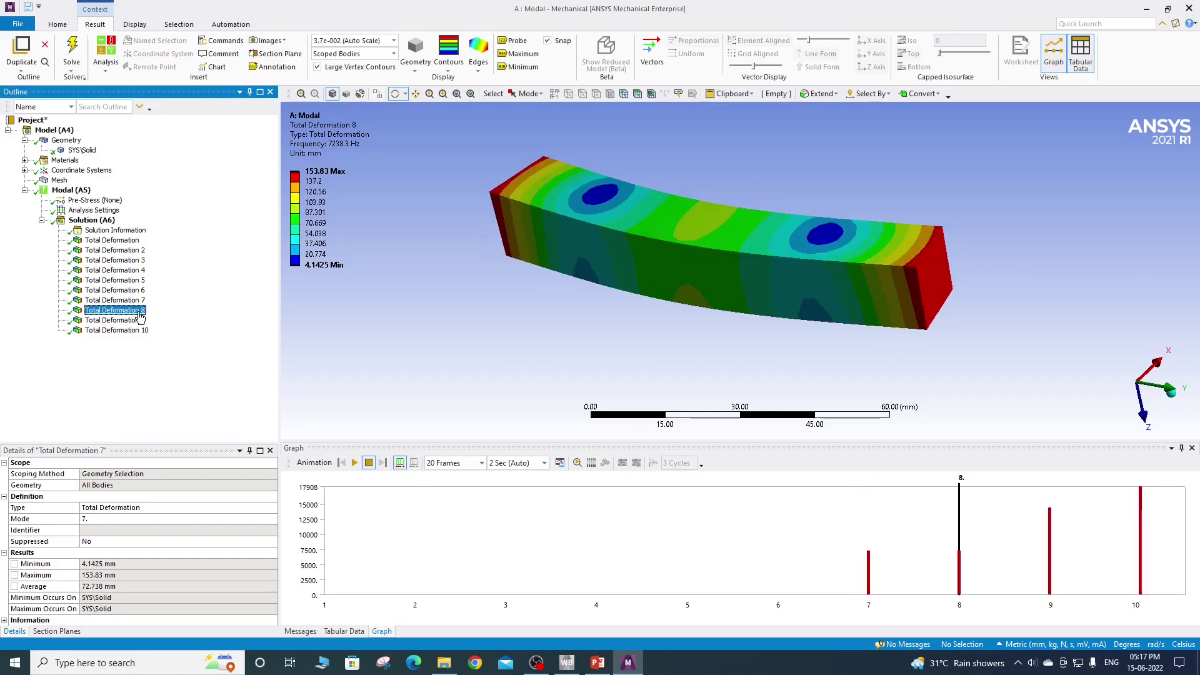
# - Reopen the frequency table, highlight Mode 8 at 7238.3 Hz, then display Total Deformation 9
pyautogui.click(345, 632)
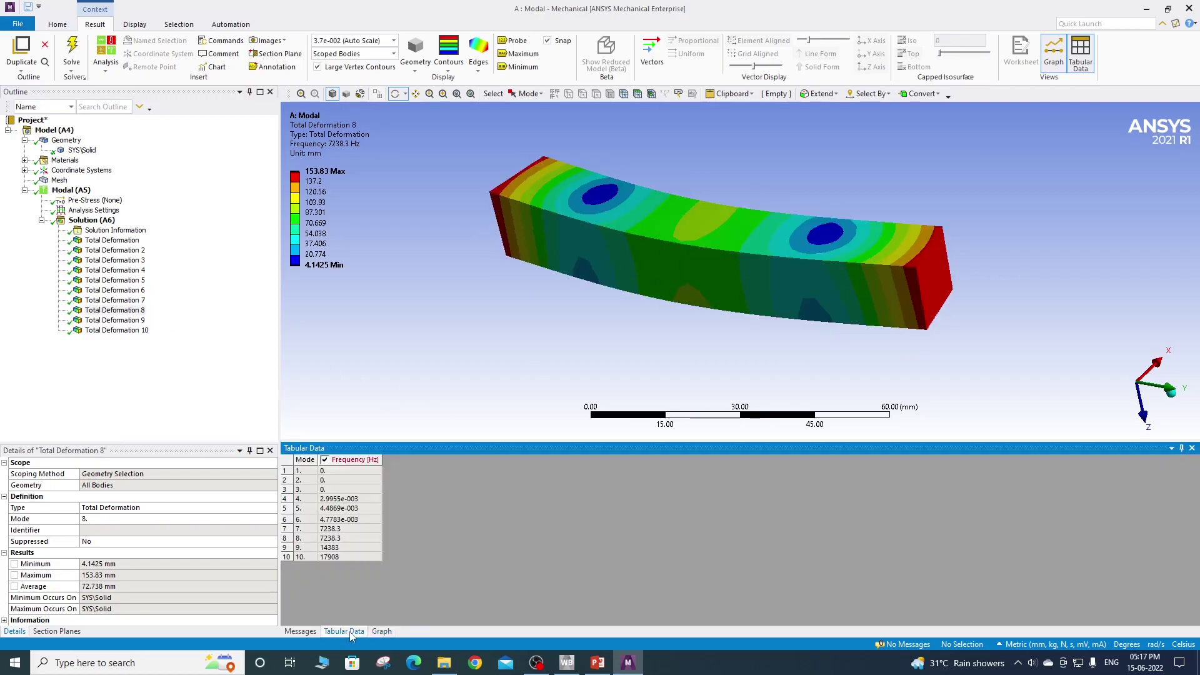
pyautogui.click(354, 539)
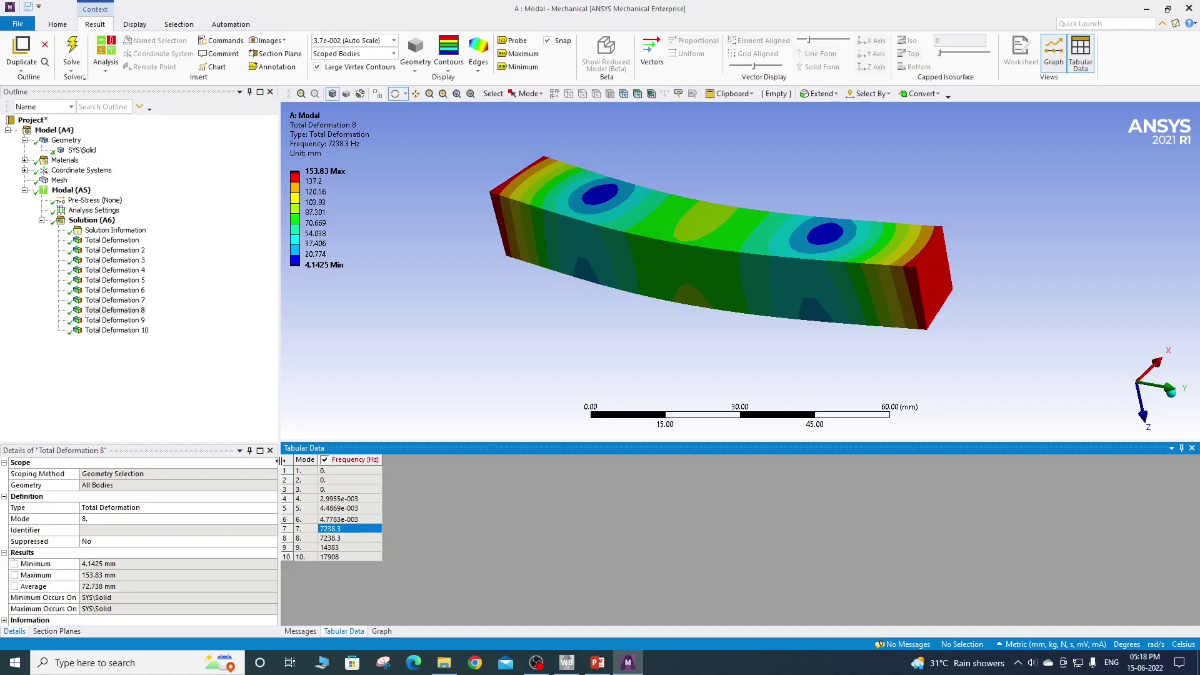
pyautogui.click(222, 261)
pyautogui.press('Down')
pyautogui.press('Down')
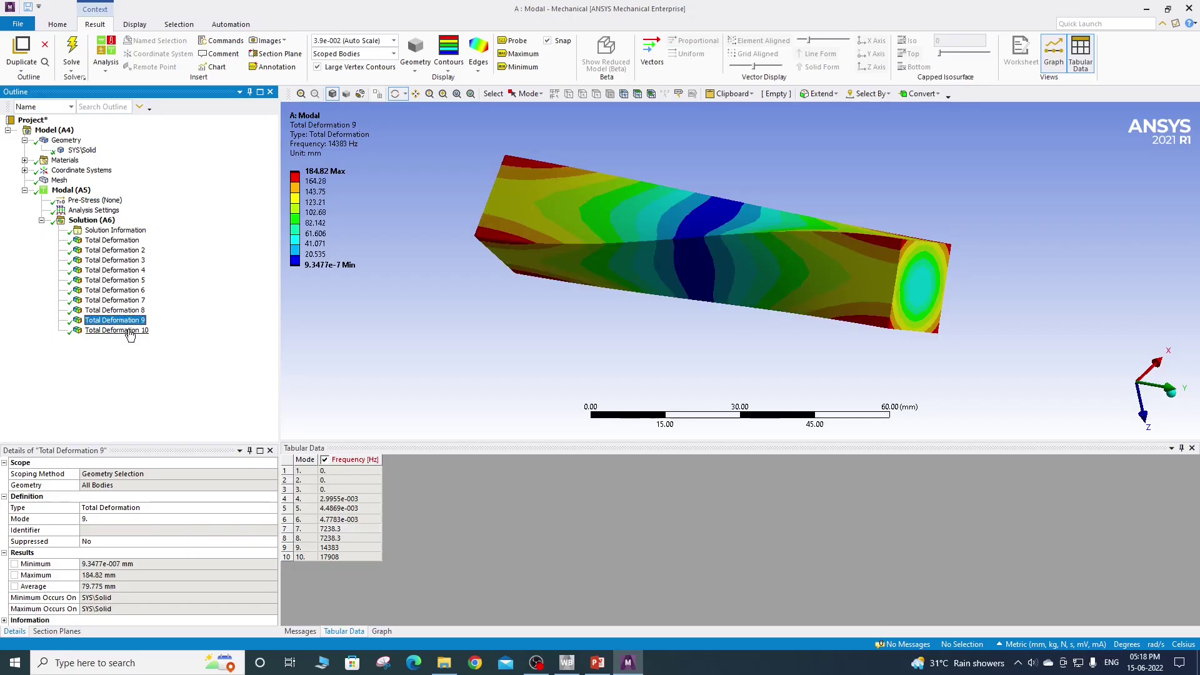